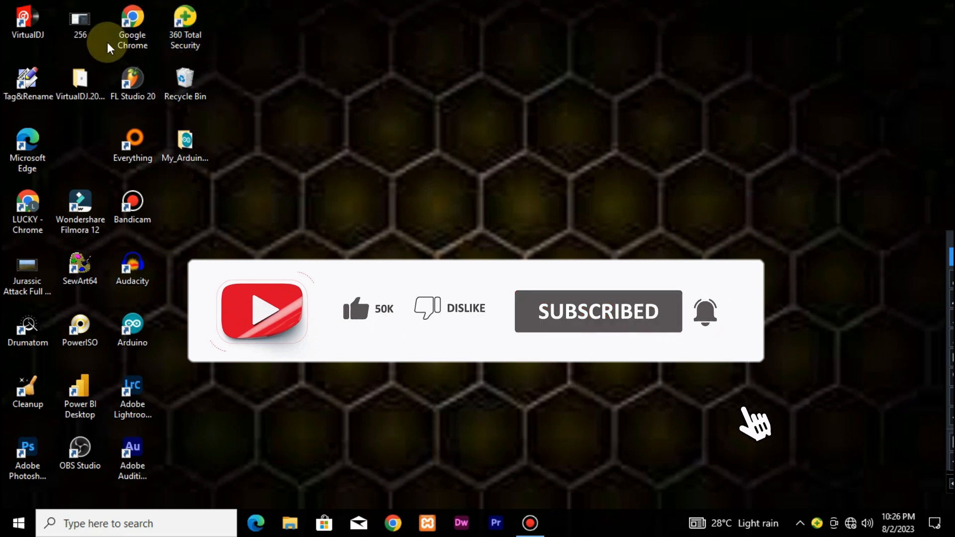
Launch VirtualDJ from the desktop
{"action": "double_click", "coordinate": [39, 19]}
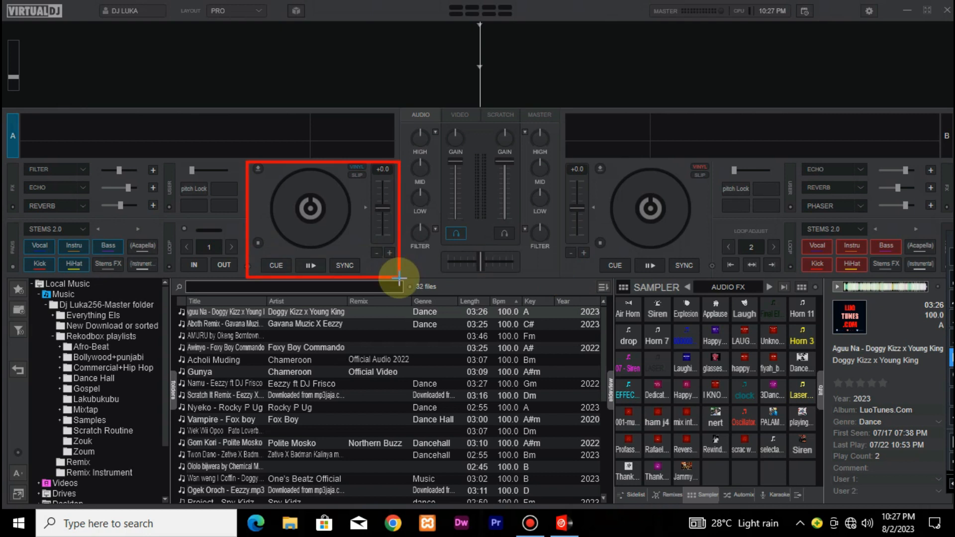
{"action": "left_click_drag", "start_coordinate": [26, 278], "coordinate": [171, 501]}
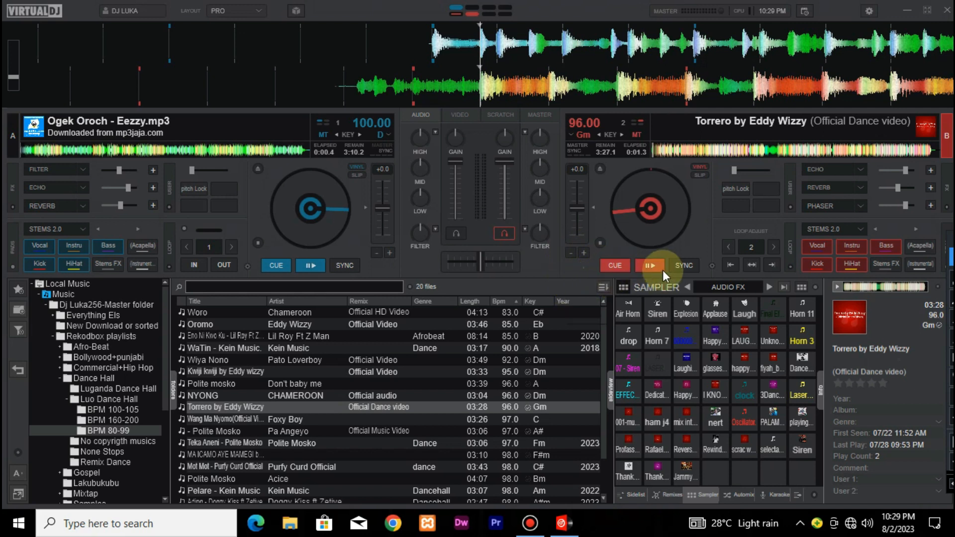
Shift deck B's pitch to -3.8, and sync its tempo with deck A
{"action": "left_click", "coordinate": [712, 267]}
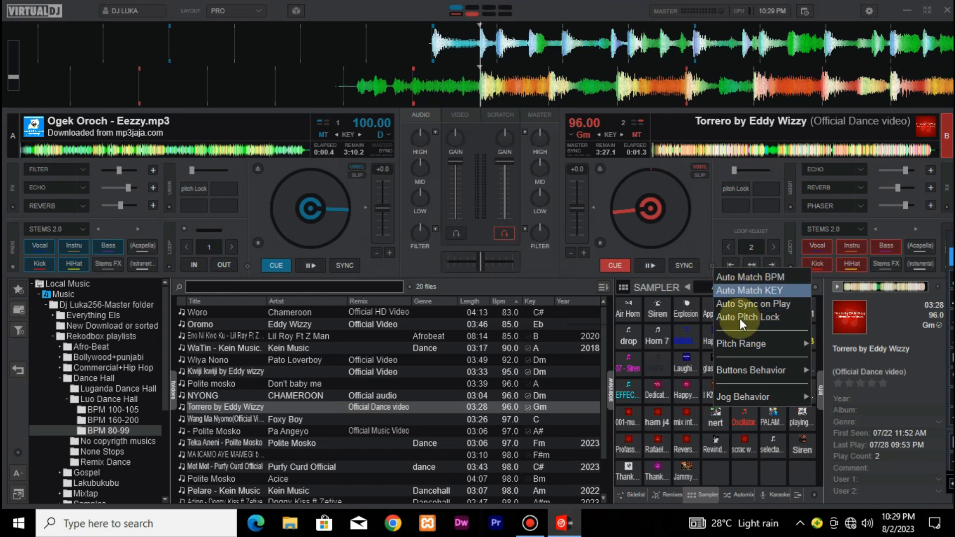
{"action": "left_click", "coordinate": [690, 236]}
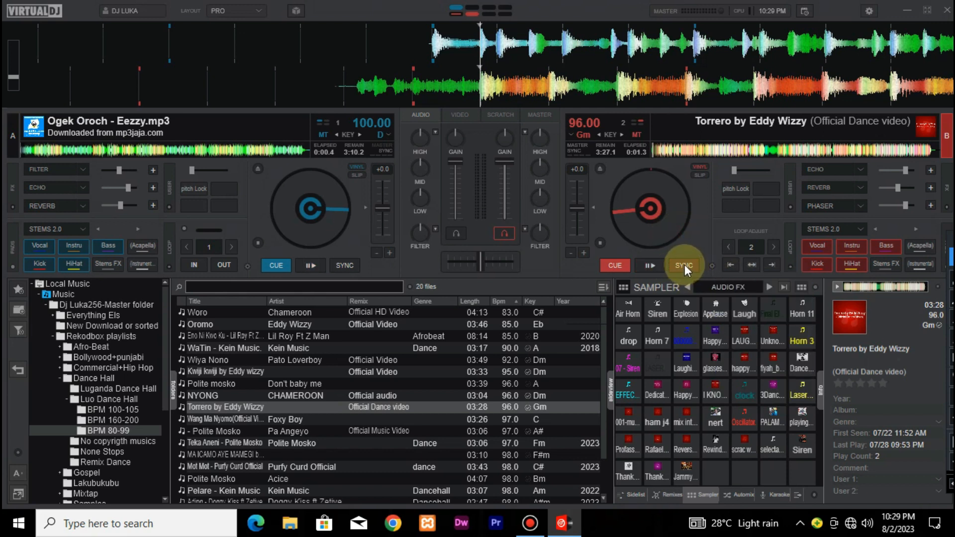
{"action": "mouse_move", "coordinate": [577, 210]}
{"action": "left_mouse_down"}
{"action": "mouse_move", "coordinate": [578, 224]}
{"action": "mouse_move", "coordinate": [580, 205]}
{"action": "left_mouse_up"}
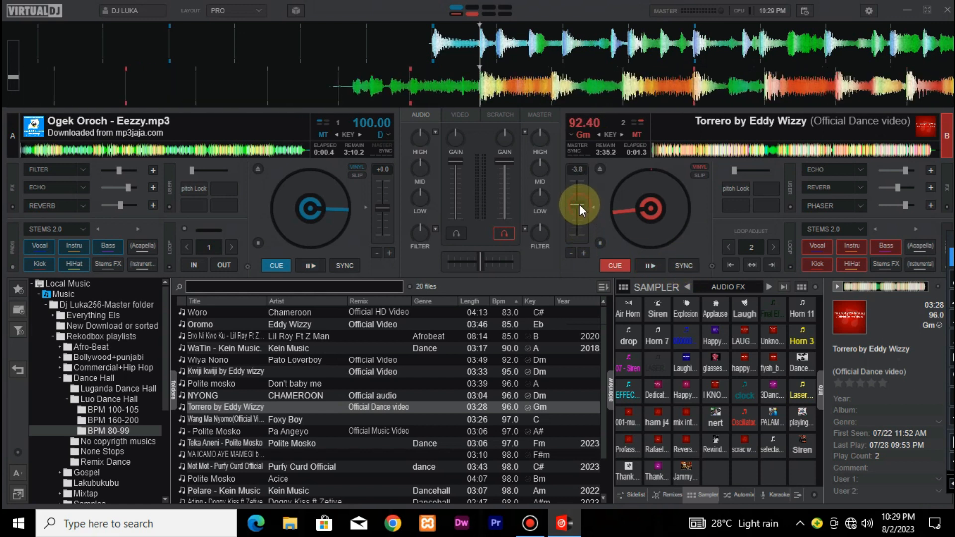
{"action": "left_click", "coordinate": [684, 264]}
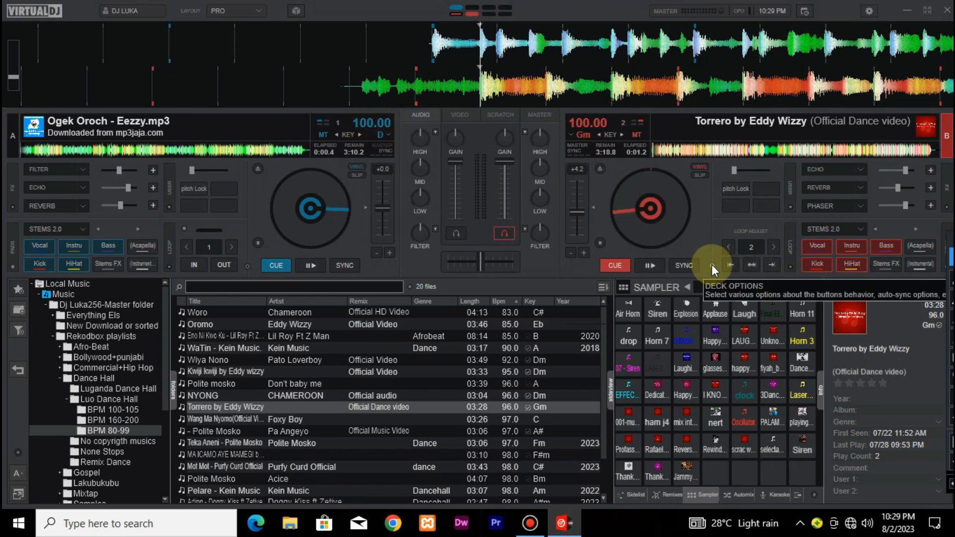
Enable Auto Match BPM, Auto Match KEY, Auto Sync on Play and Auto Pitch Lock in deck B's master sync options
{"action": "left_click", "coordinate": [580, 151]}
{"action": "left_click", "coordinate": [588, 162]}
{"action": "left_click", "coordinate": [583, 148]}
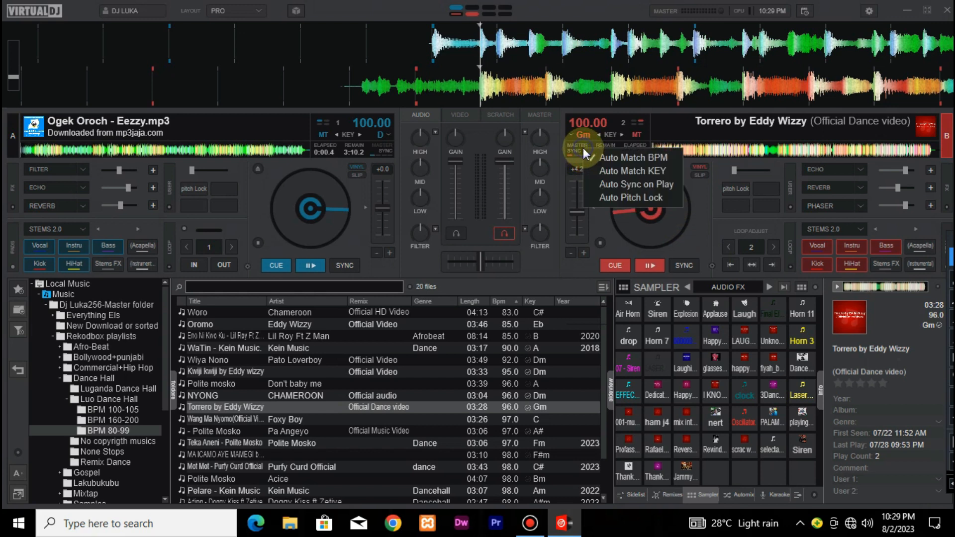
{"action": "left_click", "coordinate": [595, 160]}
{"action": "left_click", "coordinate": [587, 151]}
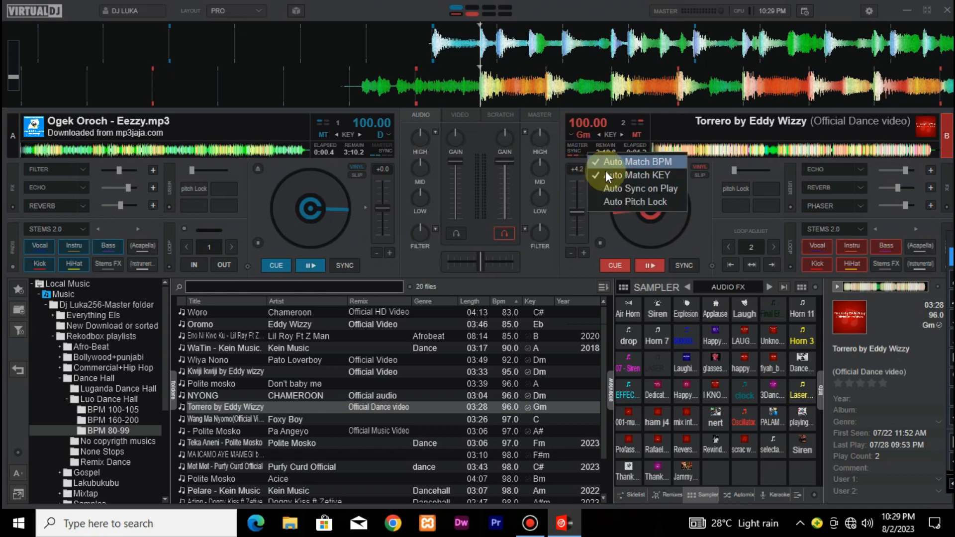
{"action": "left_click", "coordinate": [611, 186]}
{"action": "left_click", "coordinate": [587, 150]}
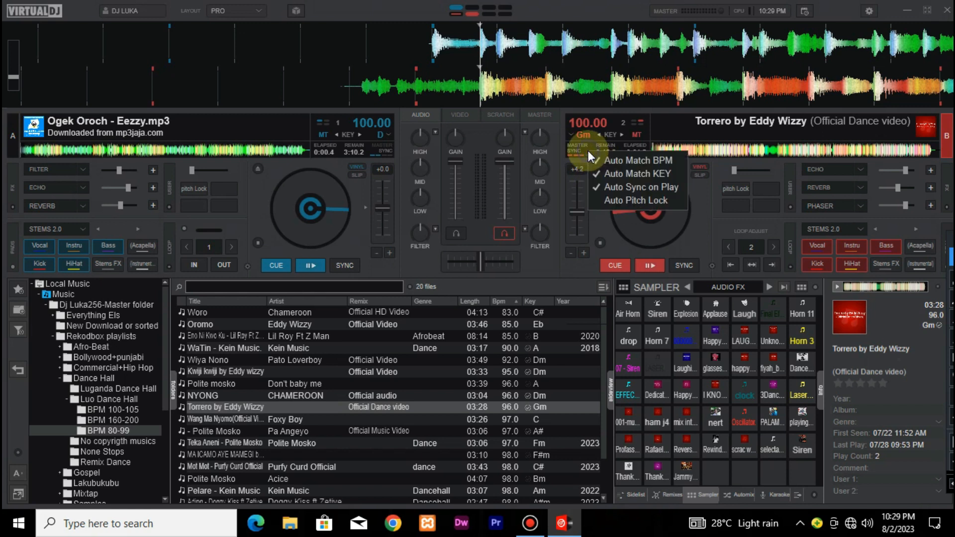
{"action": "left_click", "coordinate": [614, 201]}
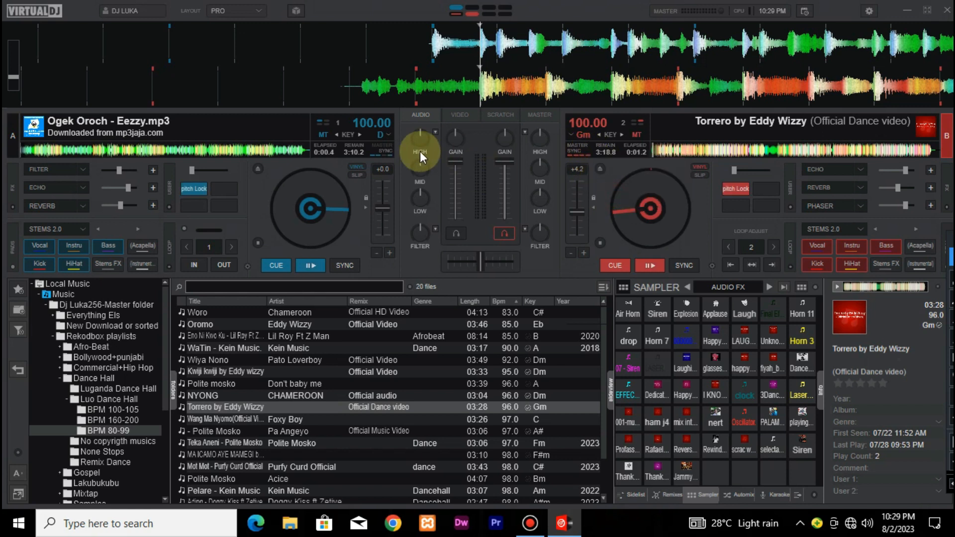
Check the automatic matching, sync and pitch lock options of deck A
{"action": "left_click", "coordinate": [383, 148]}
{"action": "left_click", "coordinate": [398, 180]}
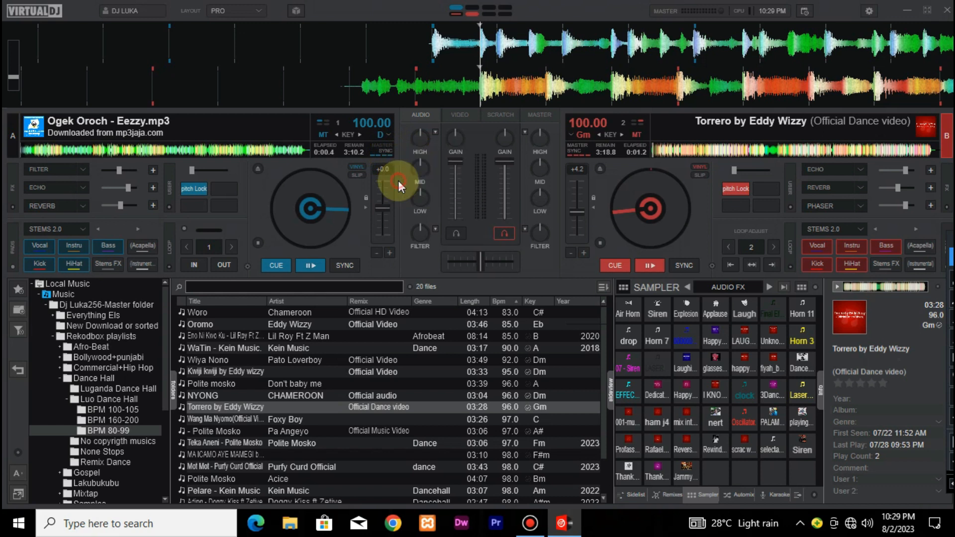
{"action": "left_click", "coordinate": [381, 152]}
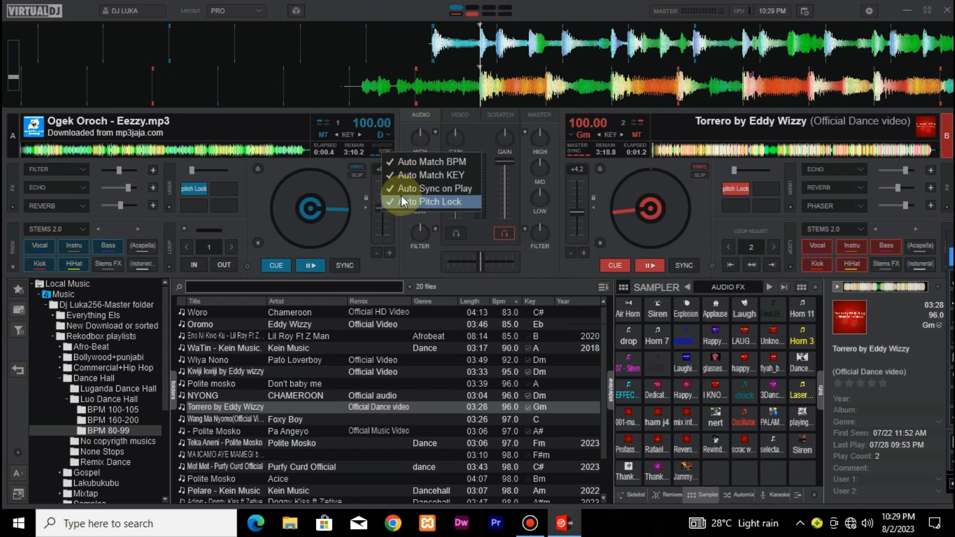
{"action": "left_click", "coordinate": [267, 181]}
{"action": "right_click", "coordinate": [246, 265]}
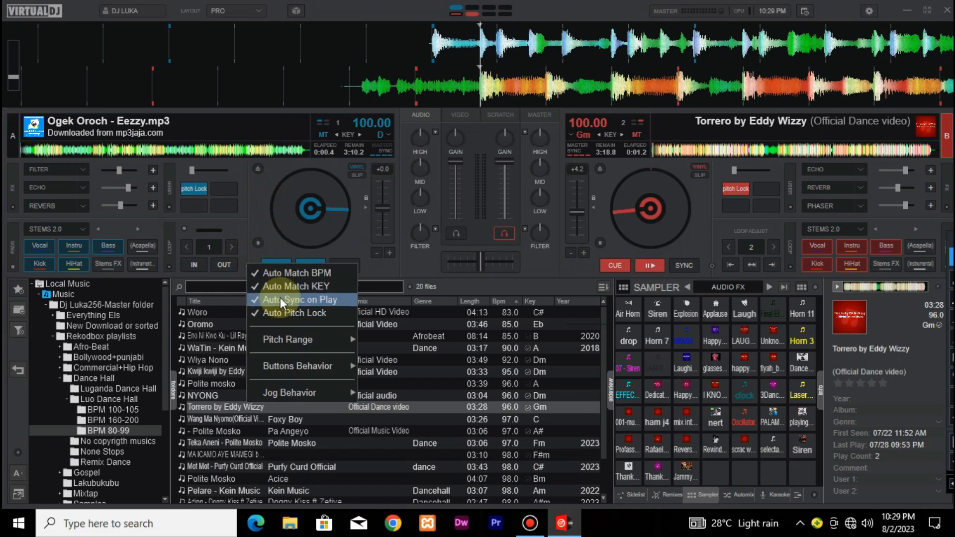
{"action": "left_click", "coordinate": [250, 228]}
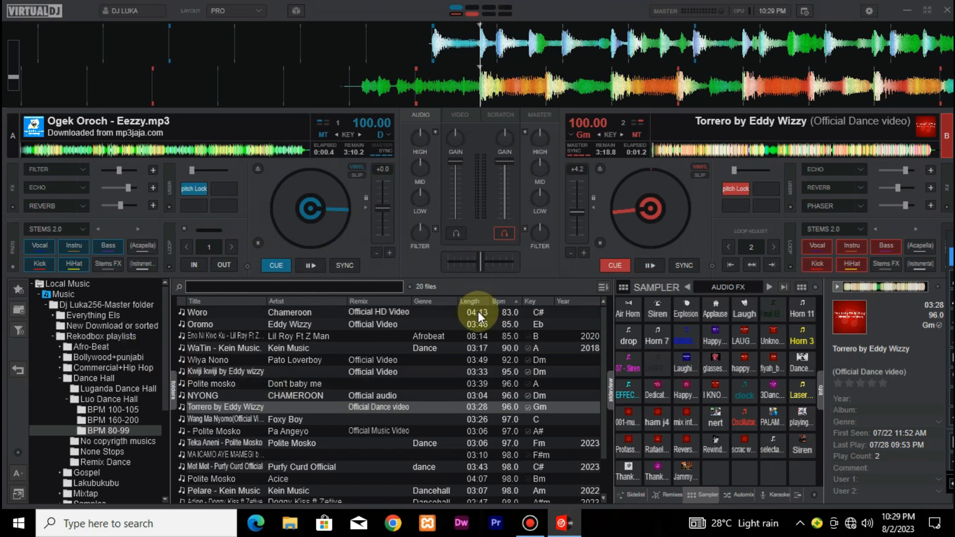
Load the Kwiji kwiji track onto deck A and open the BPM 100-105 folder
{"action": "left_click_drag", "start_coordinate": [259, 373], "coordinate": [326, 245]}
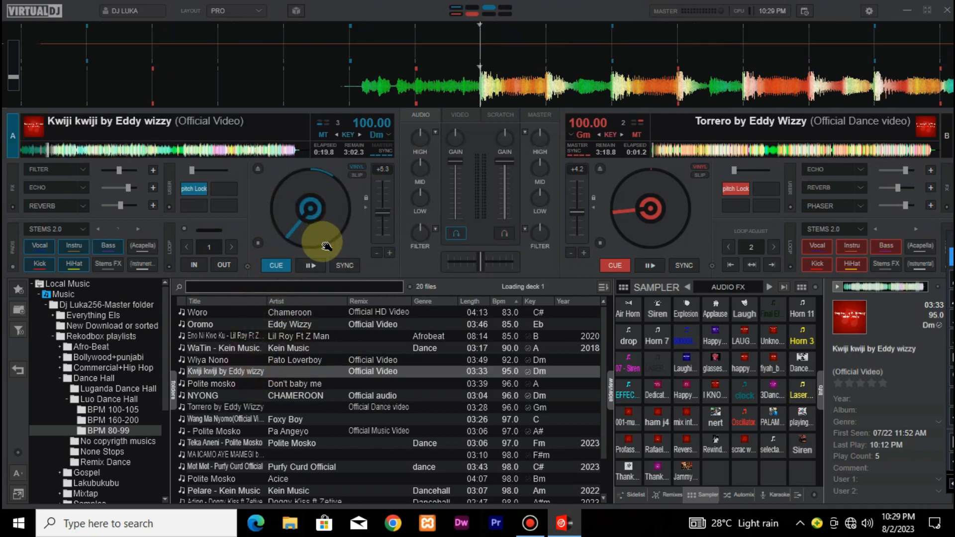
{"action": "left_click", "coordinate": [102, 421]}
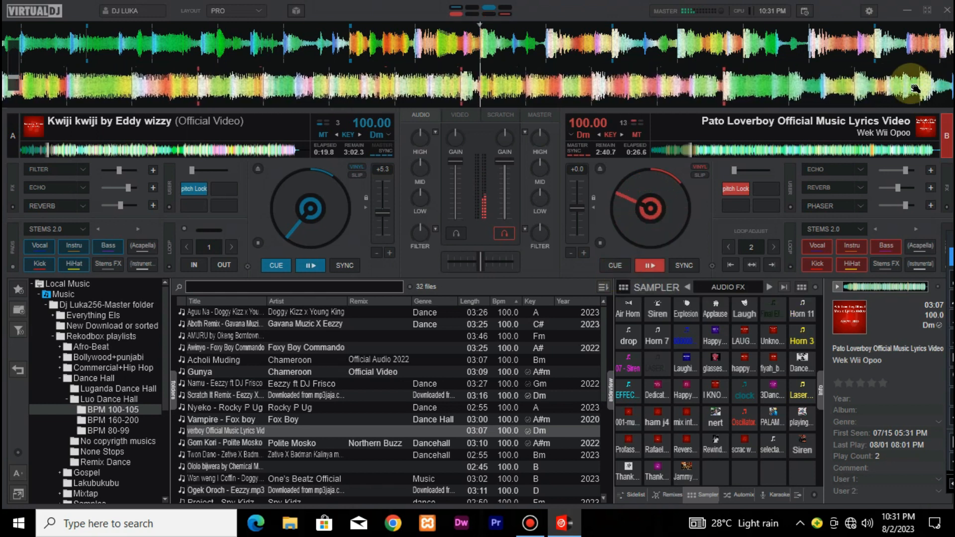
Select deck A and play Kwiji kwiji in sync with deck B, and return deck B to its cue point
{"action": "left_click", "coordinate": [14, 135]}
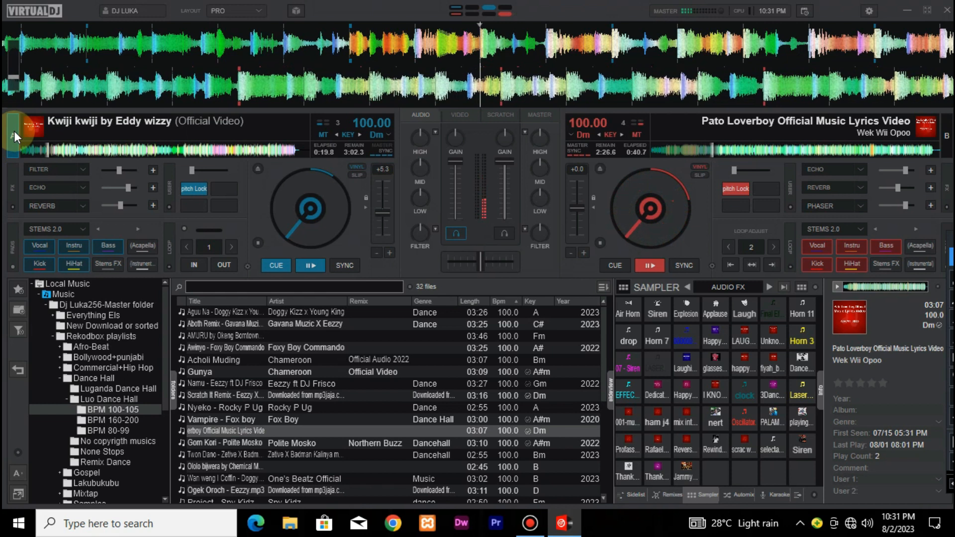
{"action": "key", "text": "space"}
{"action": "key", "text": "space"}
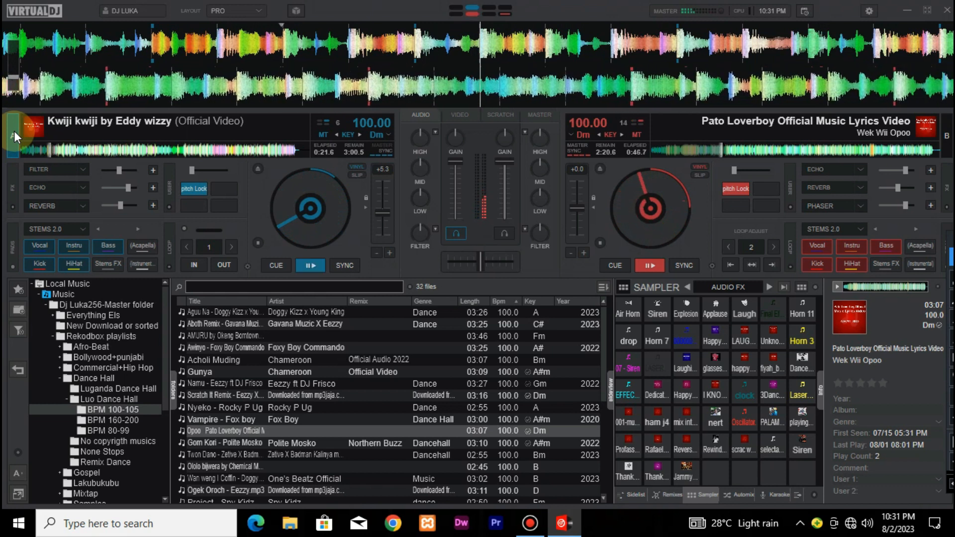
{"action": "key", "text": "space"}
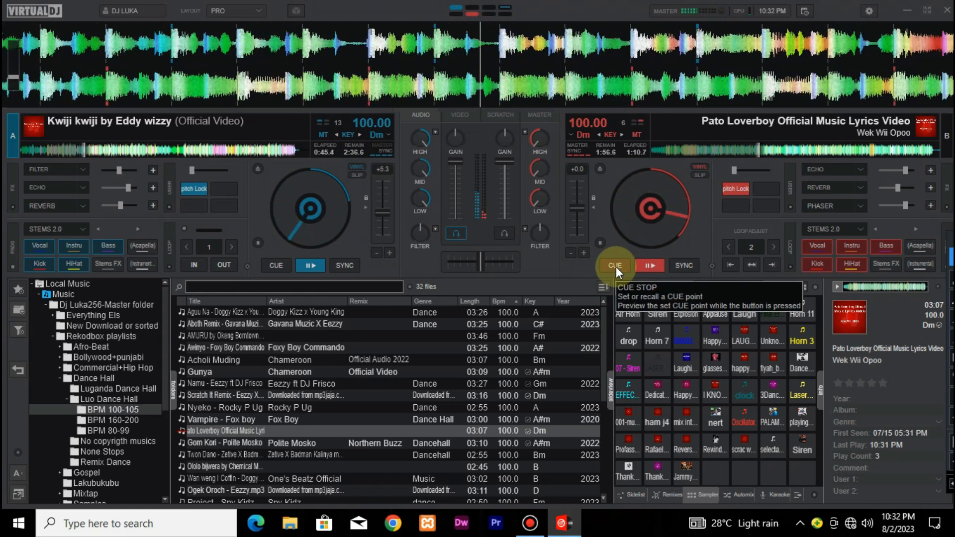
{"action": "left_click", "coordinate": [615, 267]}
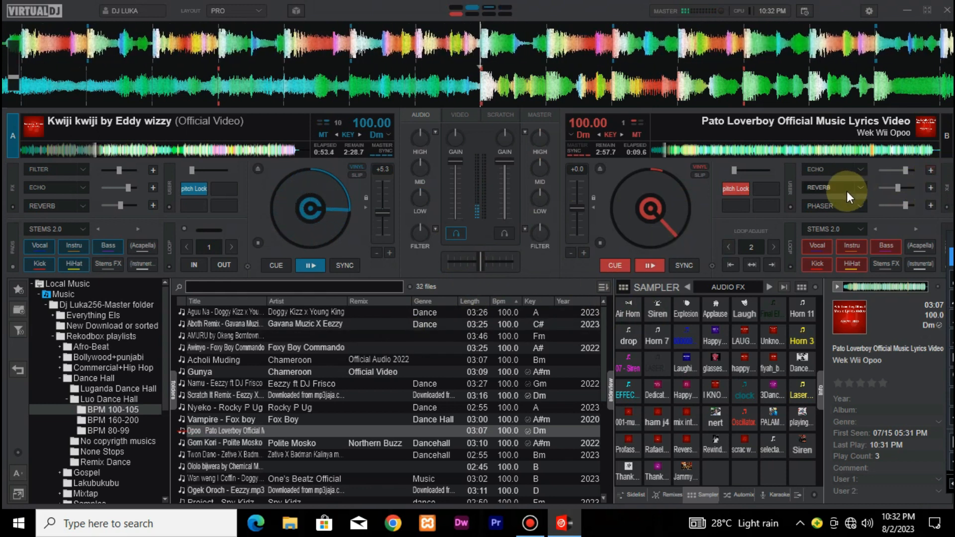
Select deck B and play its track in sync with deck A, and return deck A to its cue point
{"action": "left_click", "coordinate": [947, 142]}
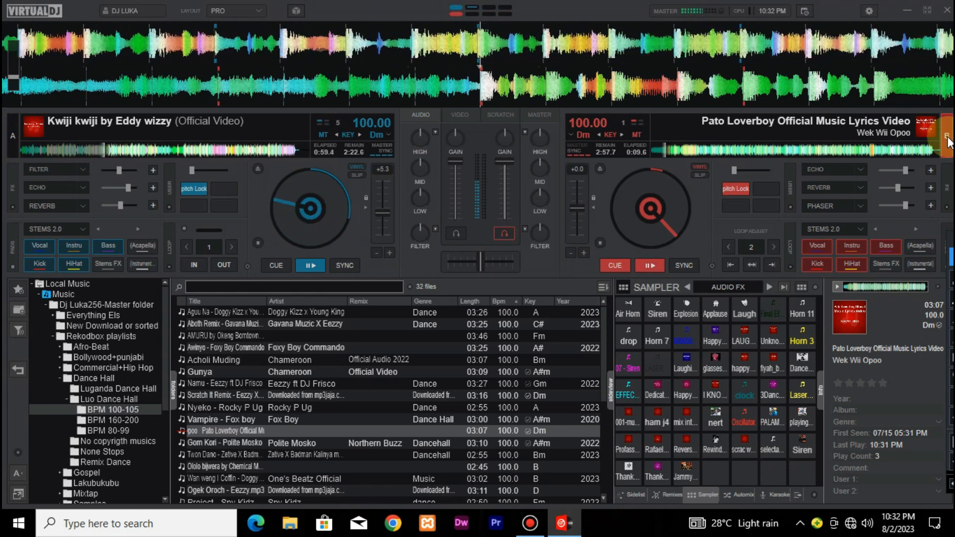
{"action": "key", "text": "space"}
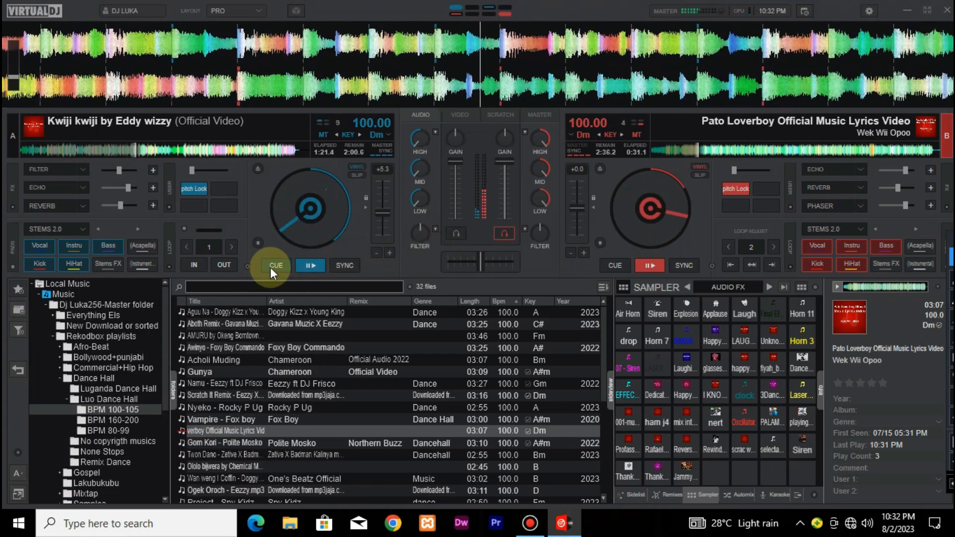
{"action": "left_click", "coordinate": [276, 266]}
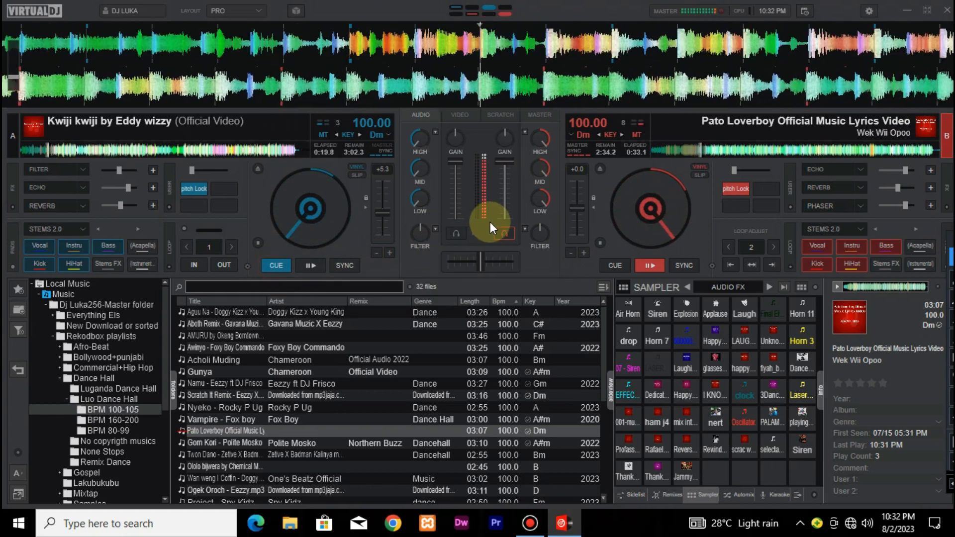
{"action": "mouse_move", "coordinate": [506, 164]}
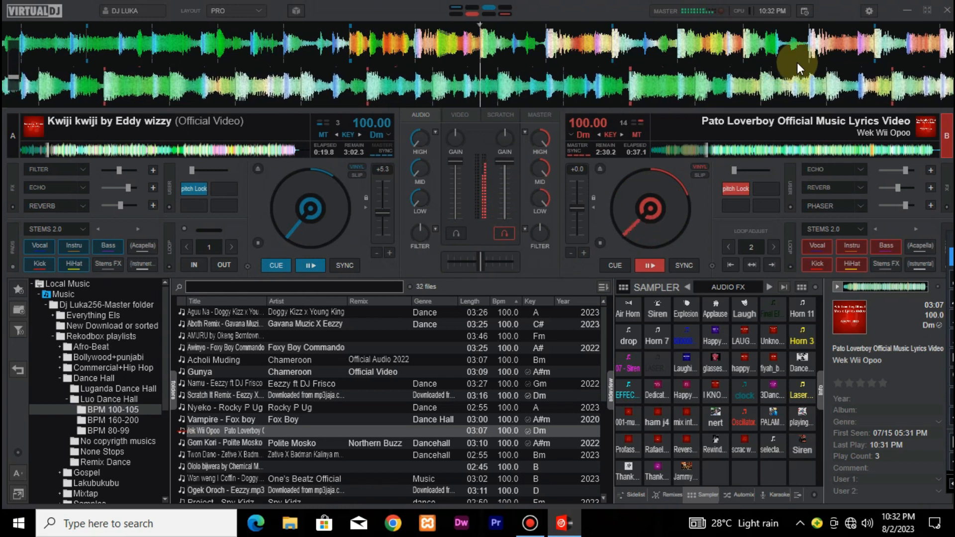
Open the keyboard mapping settings and examine the EQ actions assigned to the NUMLOCK and DOWN keys
{"action": "left_click", "coordinate": [870, 10]}
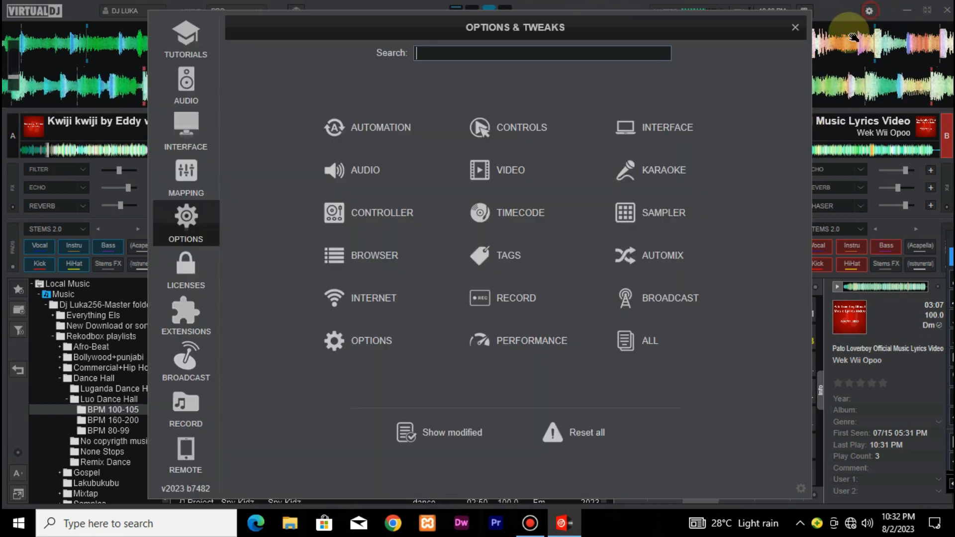
{"action": "left_click", "coordinate": [172, 176]}
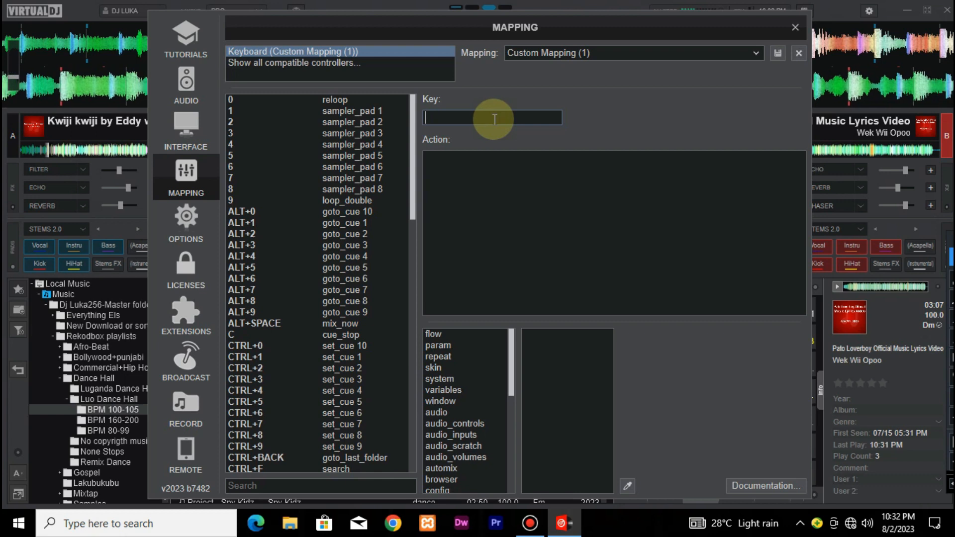
{"action": "key", "text": "Num_Lock"}
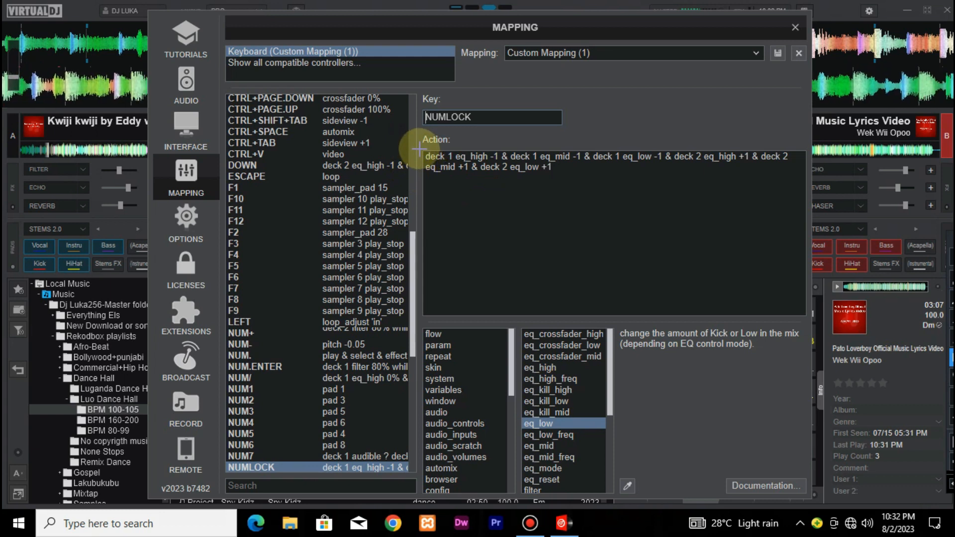
{"action": "mouse_move", "coordinate": [423, 151]}
{"action": "left_mouse_down"}
{"action": "mouse_move", "coordinate": [633, 178]}
{"action": "mouse_move", "coordinate": [799, 174]}
{"action": "left_mouse_up"}
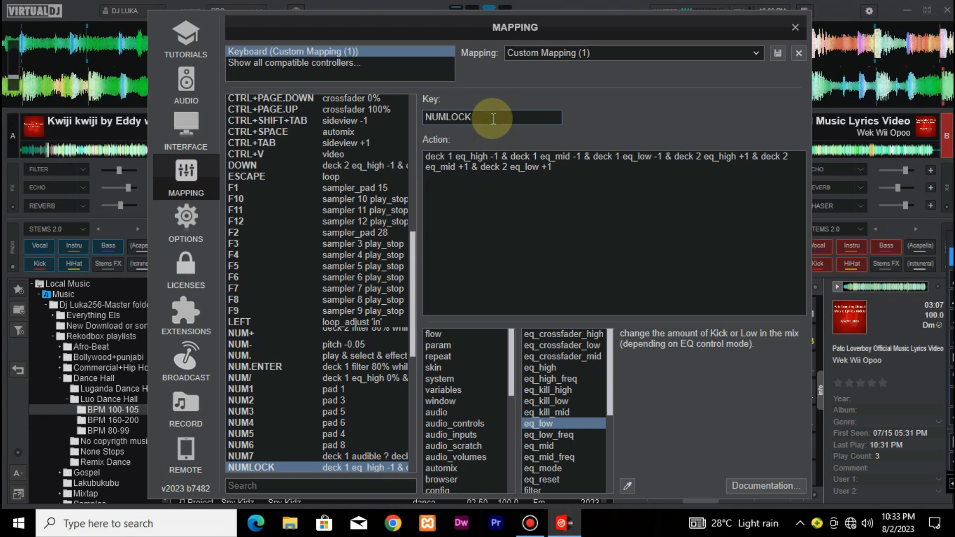
{"action": "key", "text": "Down"}
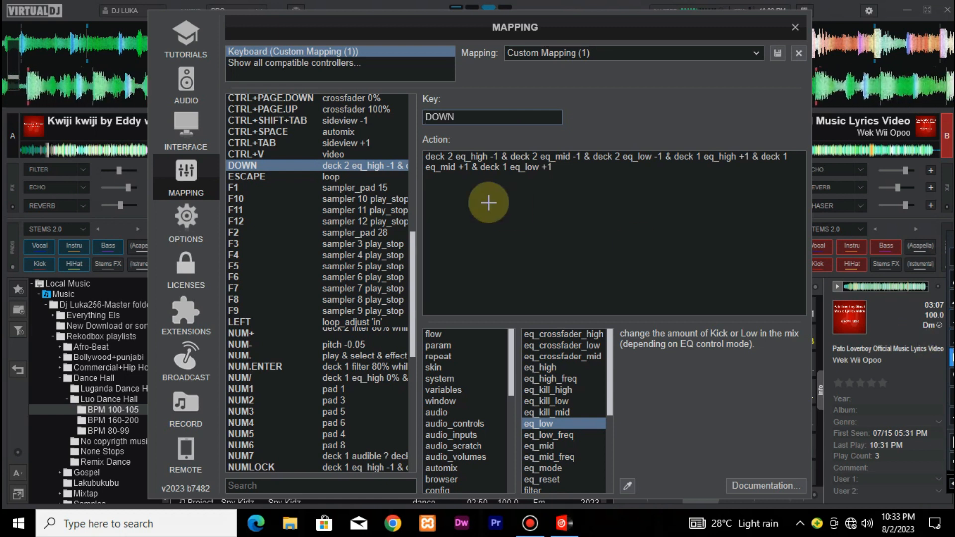
{"action": "mouse_move", "coordinate": [421, 150]}
{"action": "left_mouse_down"}
{"action": "mouse_move", "coordinate": [539, 177]}
{"action": "mouse_move", "coordinate": [790, 174]}
{"action": "left_mouse_up"}
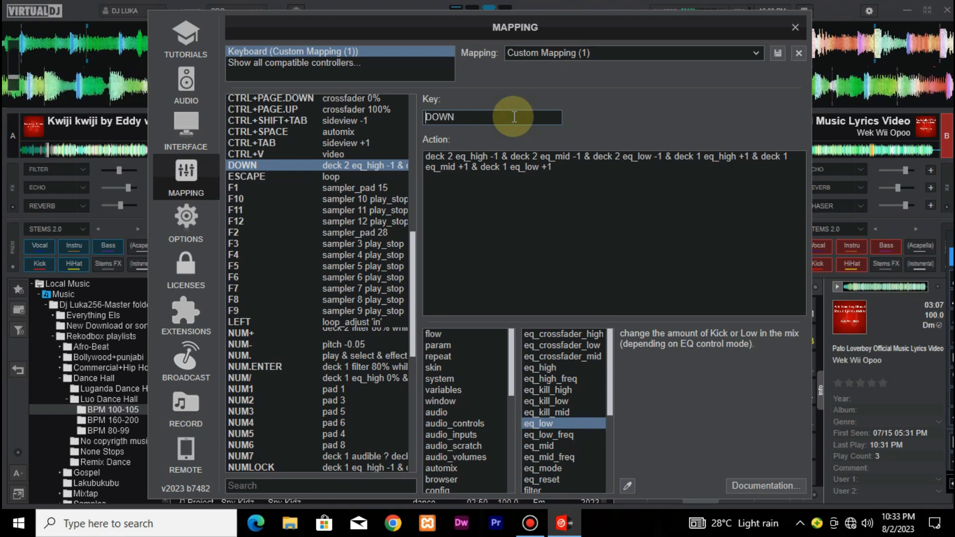
Examine the filter actions assigned to the NUM+ and NUM.ENTER keys in the keyboard mapping
{"action": "key", "text": "KP_Add"}
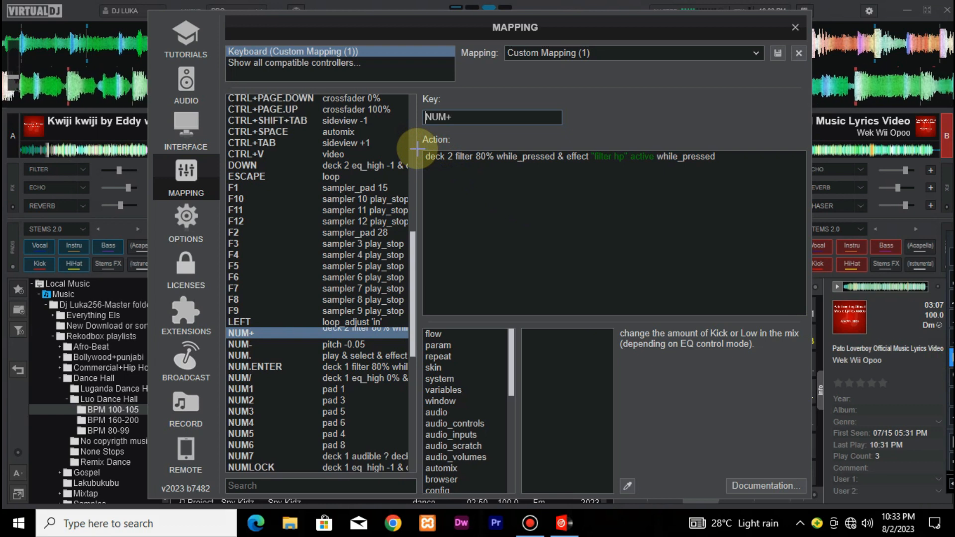
{"action": "left_click_drag", "start_coordinate": [492, 165], "coordinate": [729, 170]}
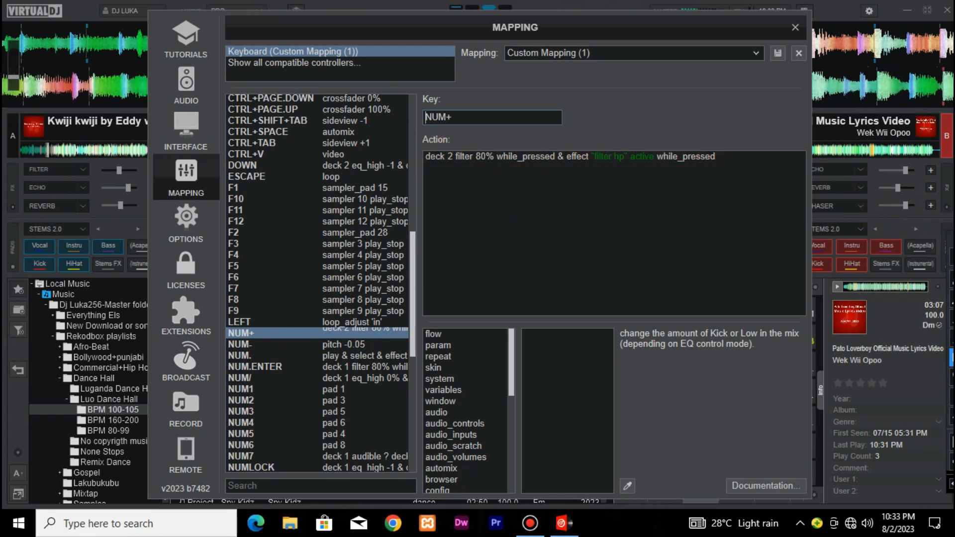
{"action": "left_click", "coordinate": [519, 151]}
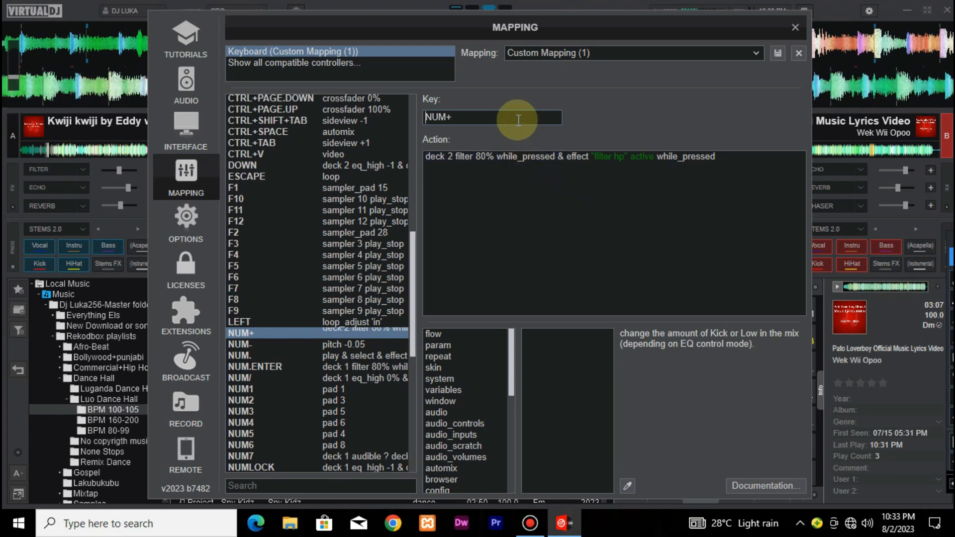
{"action": "key", "text": "KP_Enter"}
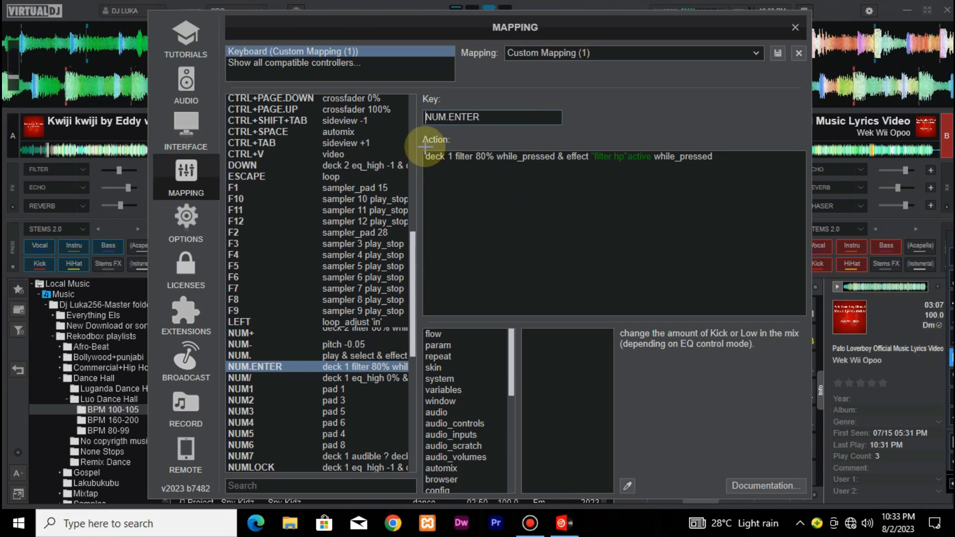
{"action": "left_click_drag", "start_coordinate": [421, 151], "coordinate": [725, 168]}
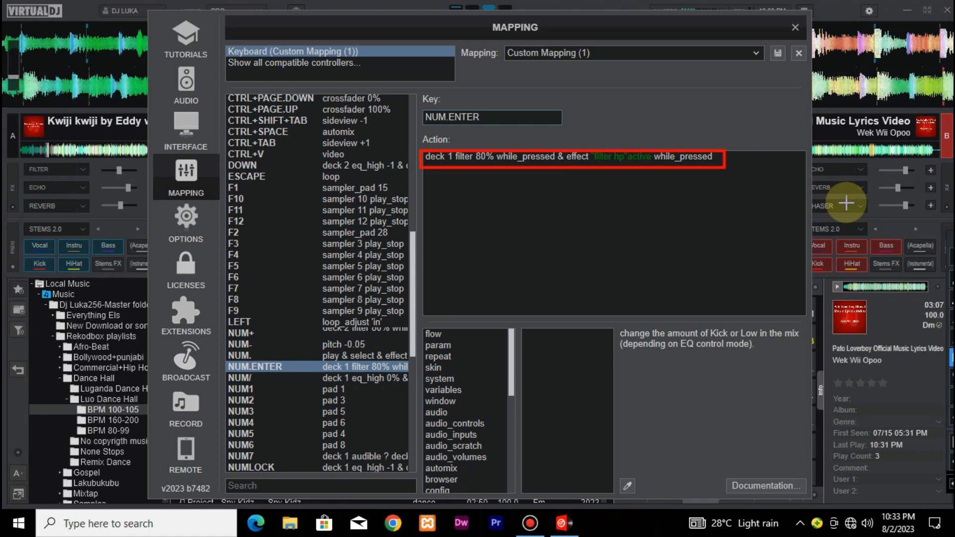
Examine the EQ actions assigned to the RIGHT key for both decks, and close the keyboard mapping settings
{"action": "key", "text": "ctrl+z"}
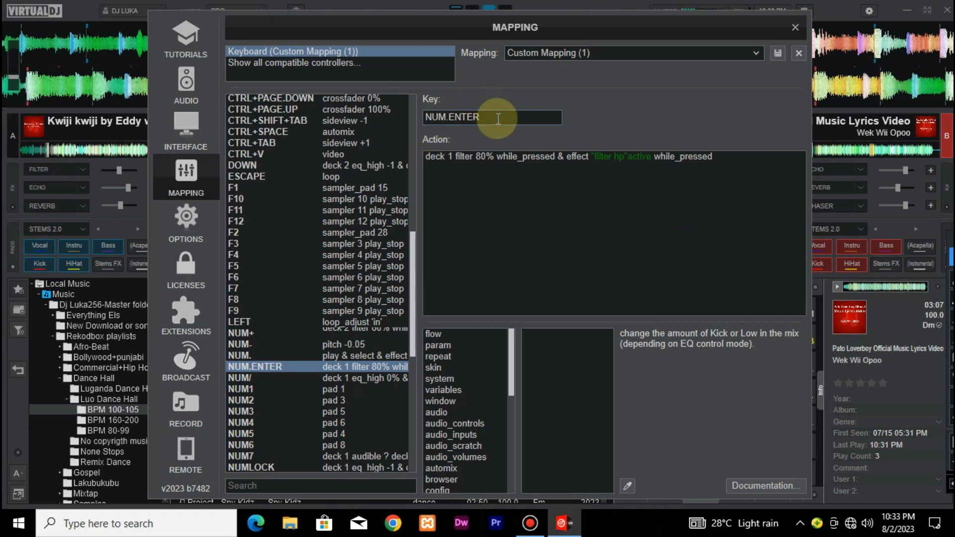
{"action": "key", "text": "Right"}
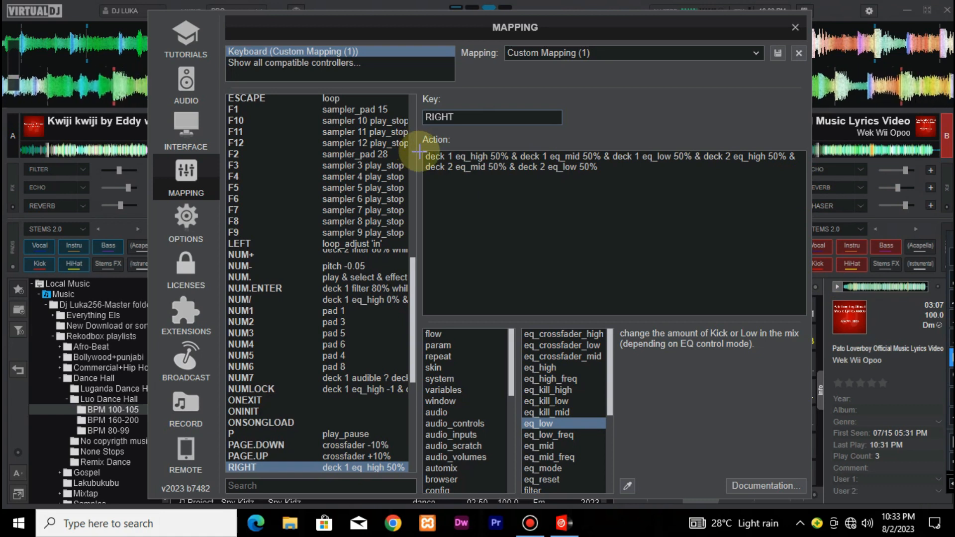
{"action": "mouse_move", "coordinate": [422, 151]}
{"action": "left_mouse_down"}
{"action": "mouse_move", "coordinate": [546, 179]}
{"action": "mouse_move", "coordinate": [800, 172]}
{"action": "left_mouse_up"}
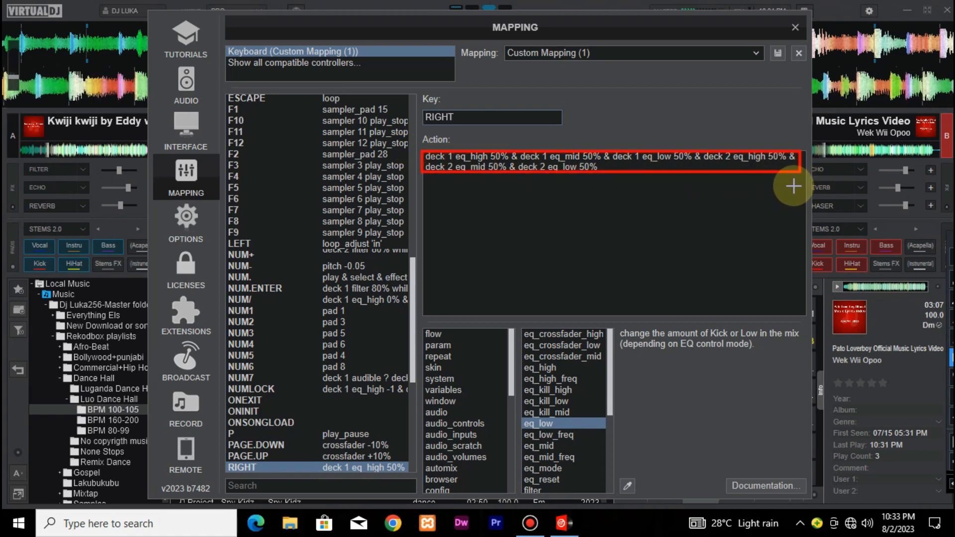
{"action": "key", "text": "Escape"}
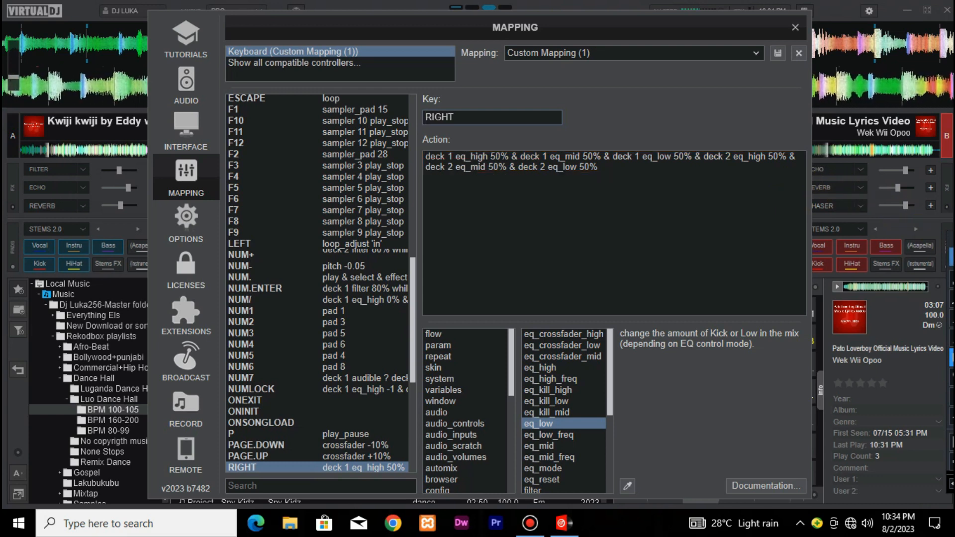
{"action": "left_click", "coordinate": [777, 53]}
{"action": "left_click", "coordinate": [795, 27]}
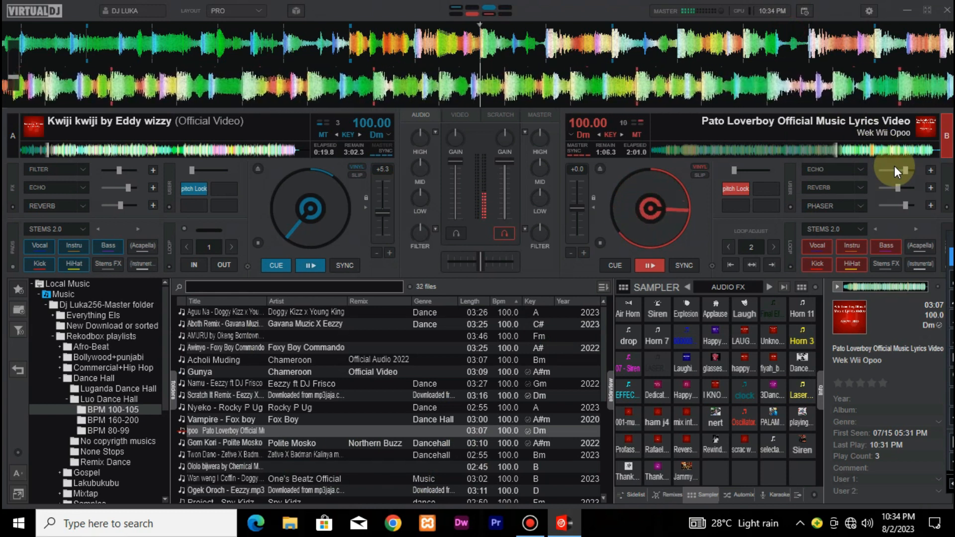
Select deck A and play Kwiji kwiji in sync with deck B, and return both decks to their cue points
{"action": "key", "text": "Tab"}
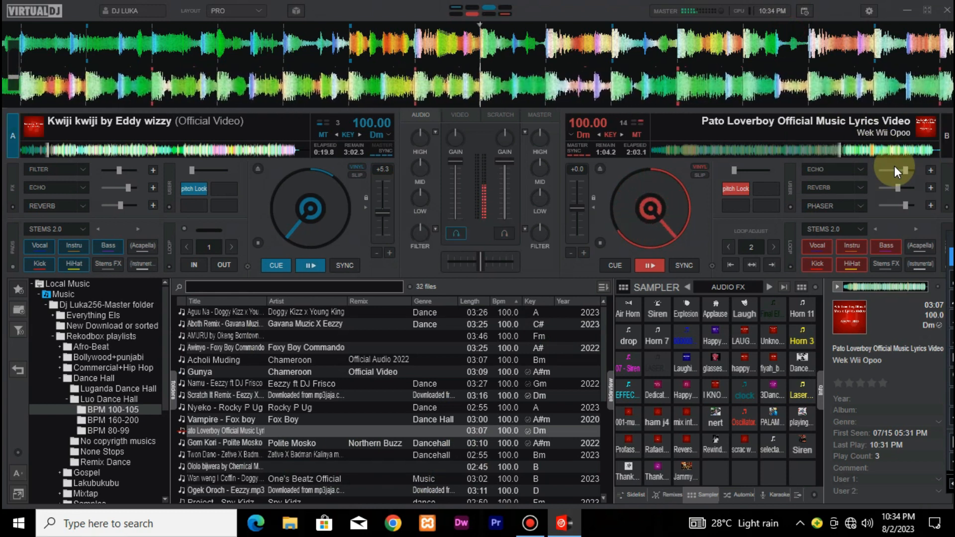
{"action": "key", "text": "space"}
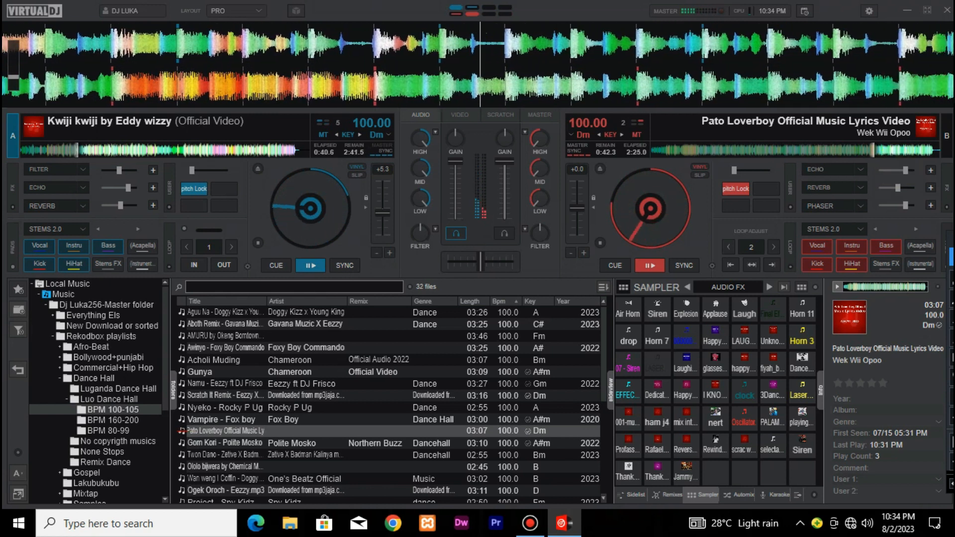
{"action": "left_click", "coordinate": [608, 269]}
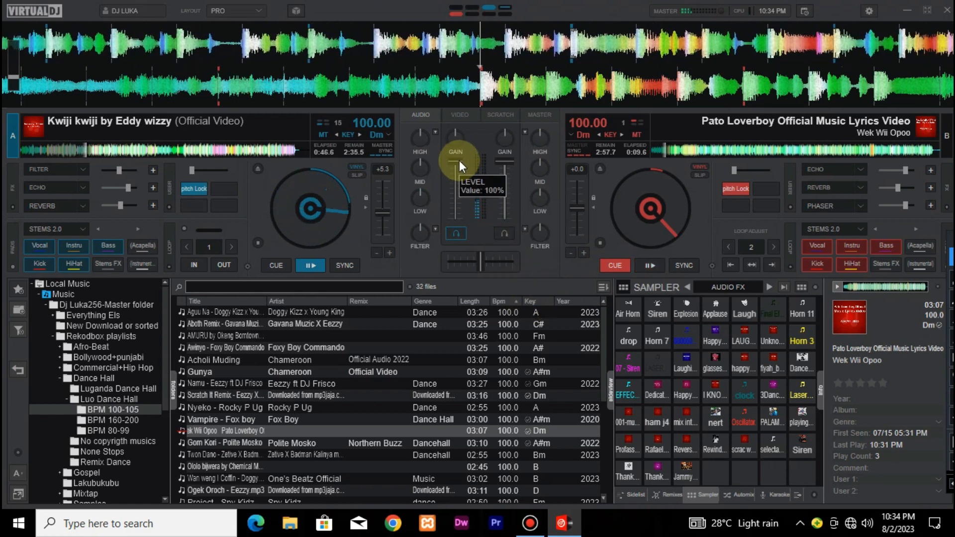
{"action": "left_click", "coordinate": [282, 265]}
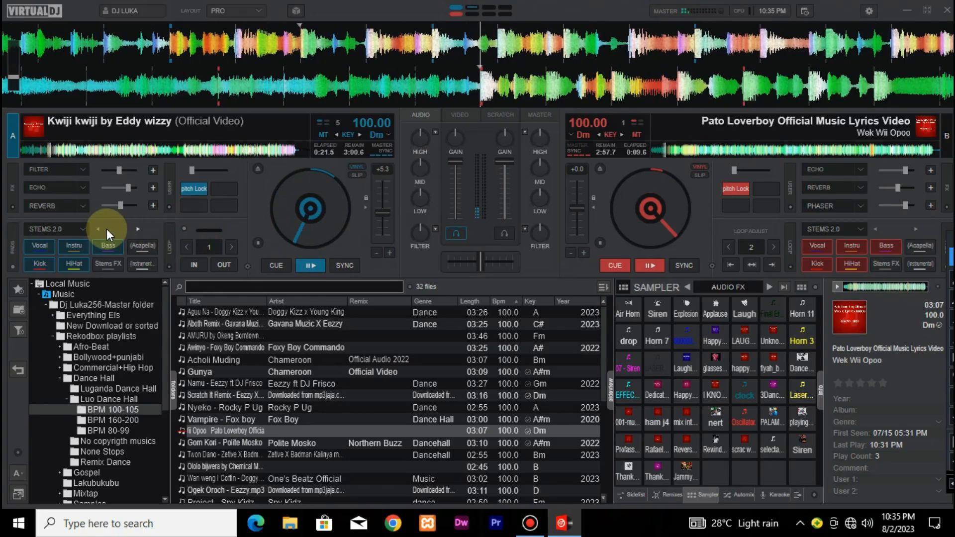
Turn the Filter, Echo and Reverb effects on and off in turn on deck A, and repeat Echo once
{"action": "left_click", "coordinate": [42, 170]}
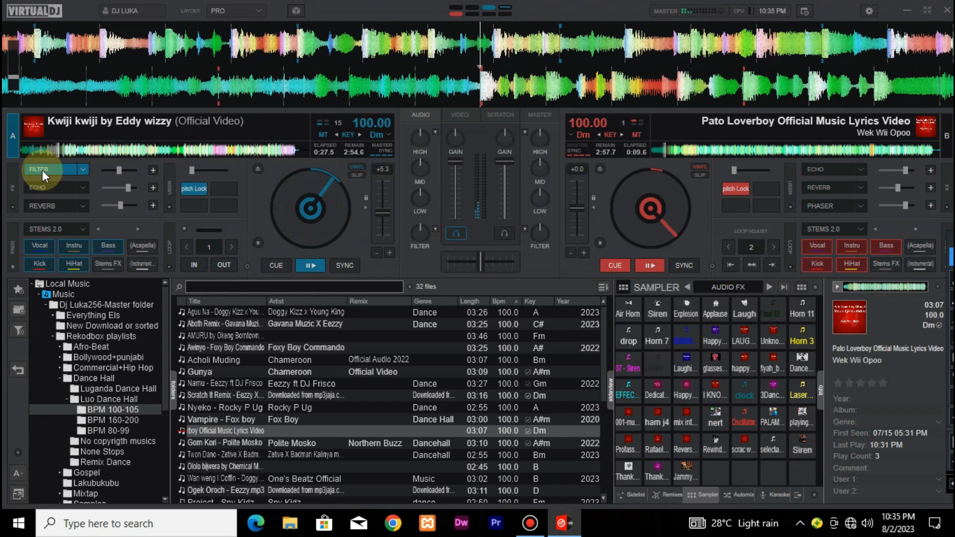
{"action": "left_click", "coordinate": [43, 170]}
{"action": "left_click", "coordinate": [39, 187]}
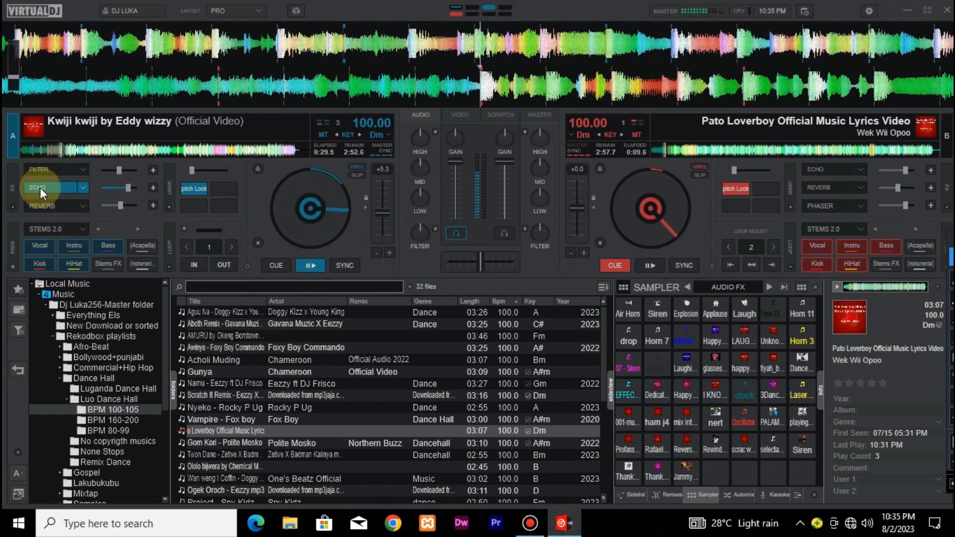
{"action": "left_click", "coordinate": [40, 187]}
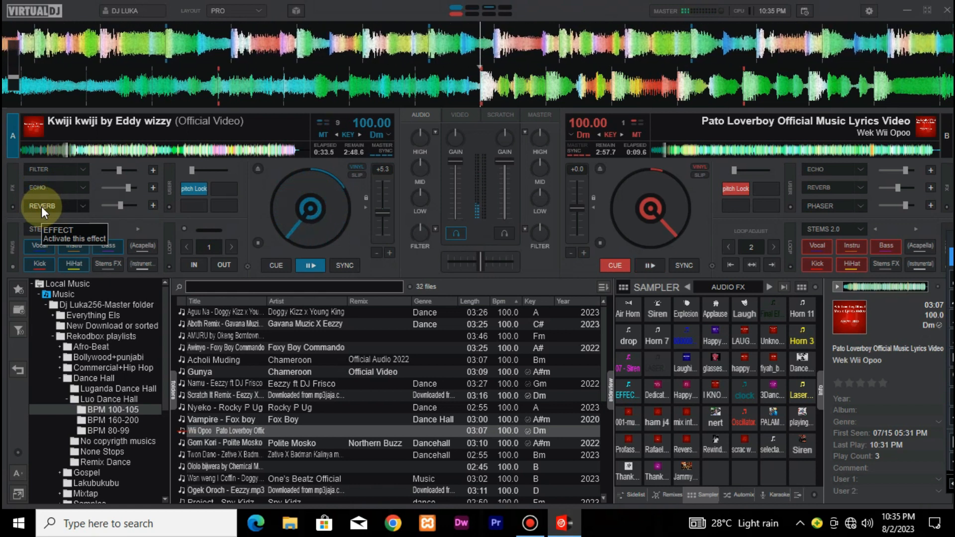
{"action": "left_click", "coordinate": [41, 207]}
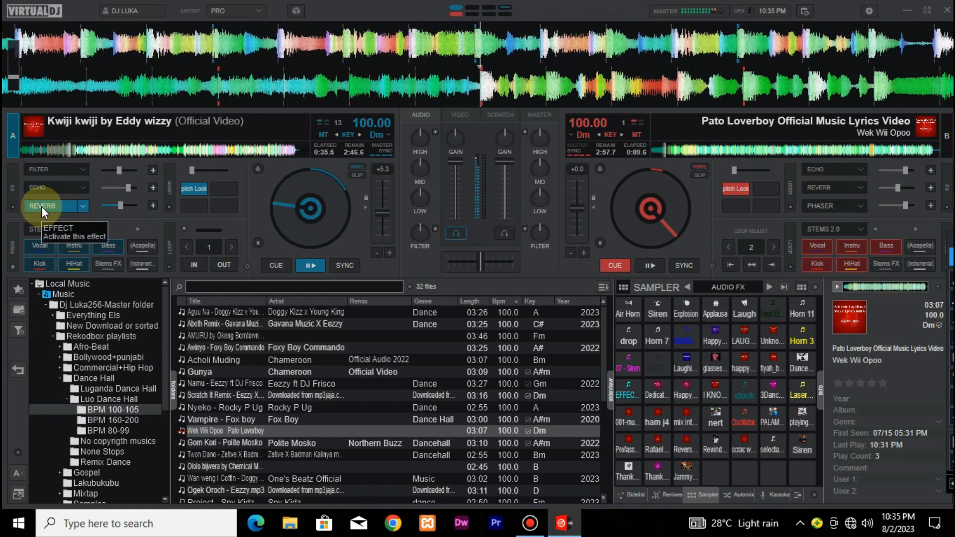
{"action": "left_click", "coordinate": [41, 207]}
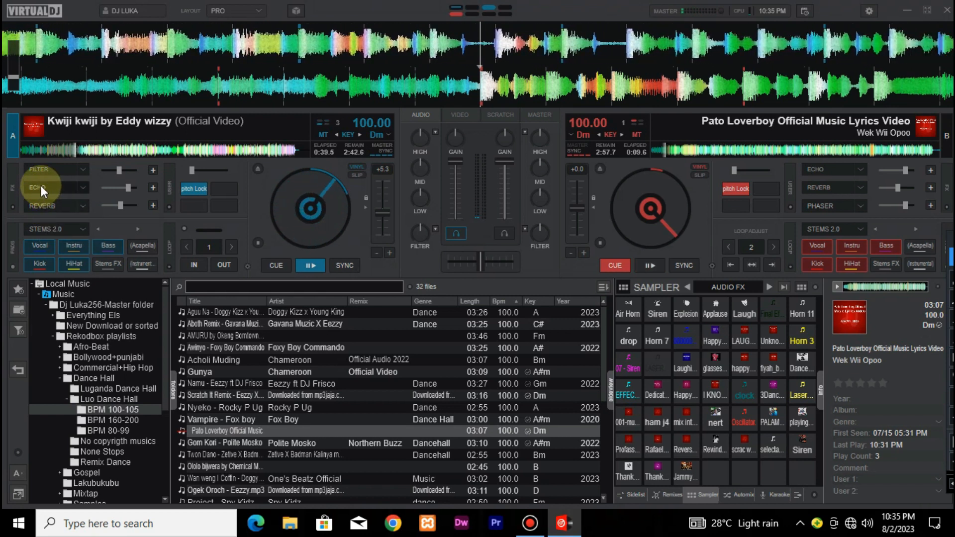
{"action": "left_click", "coordinate": [41, 186]}
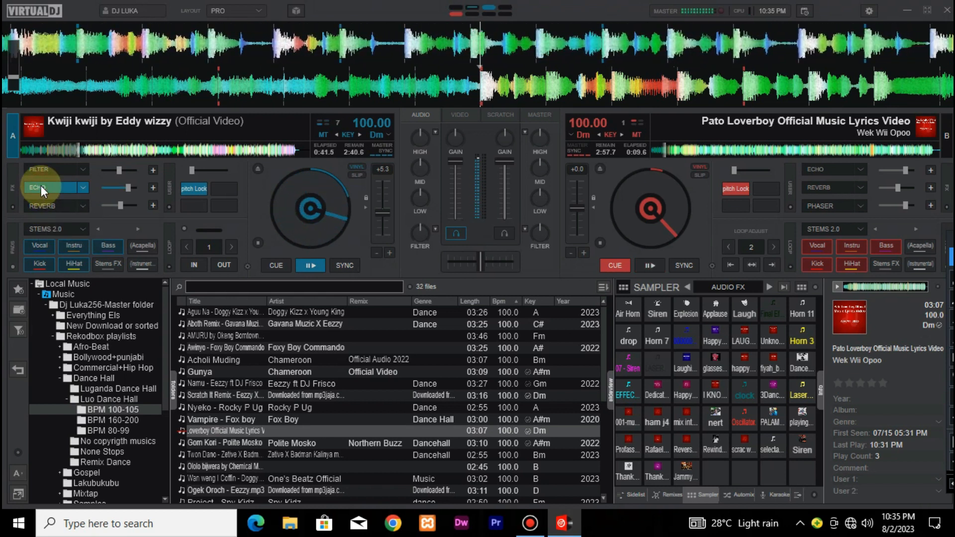
{"action": "left_click", "coordinate": [41, 186]}
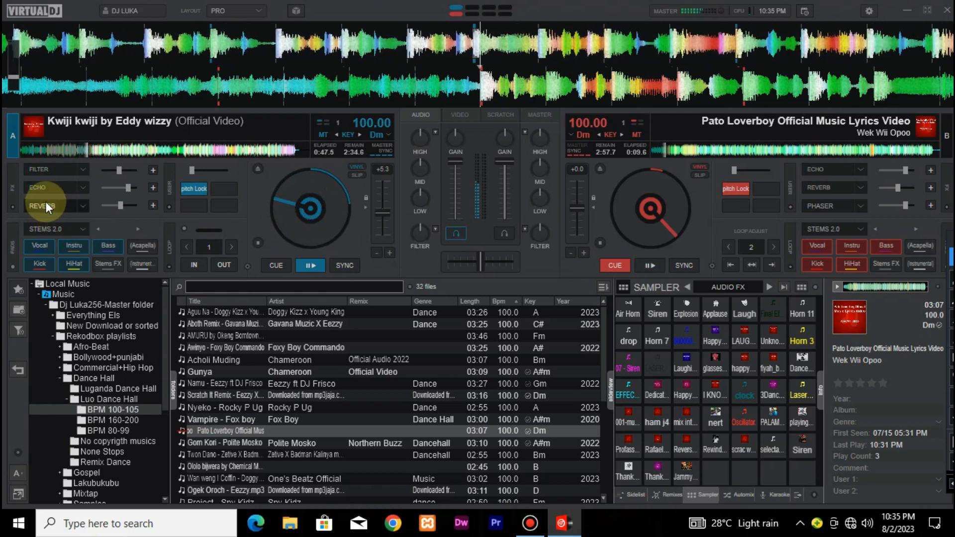
Select deck B and play its track alongside deck A, and open the effect lists of deck A's Echo and Reverb slots
{"action": "key", "text": "Tab"}
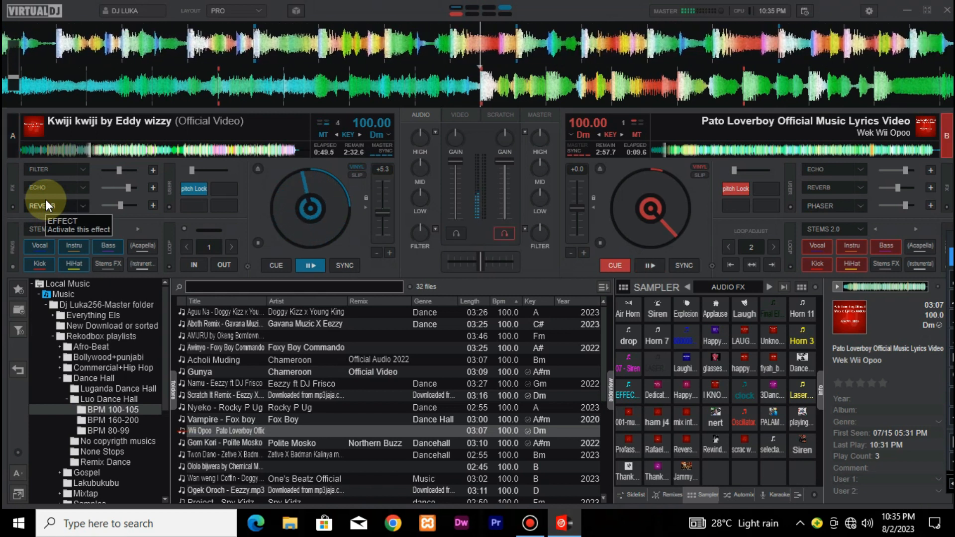
{"action": "key", "text": "space"}
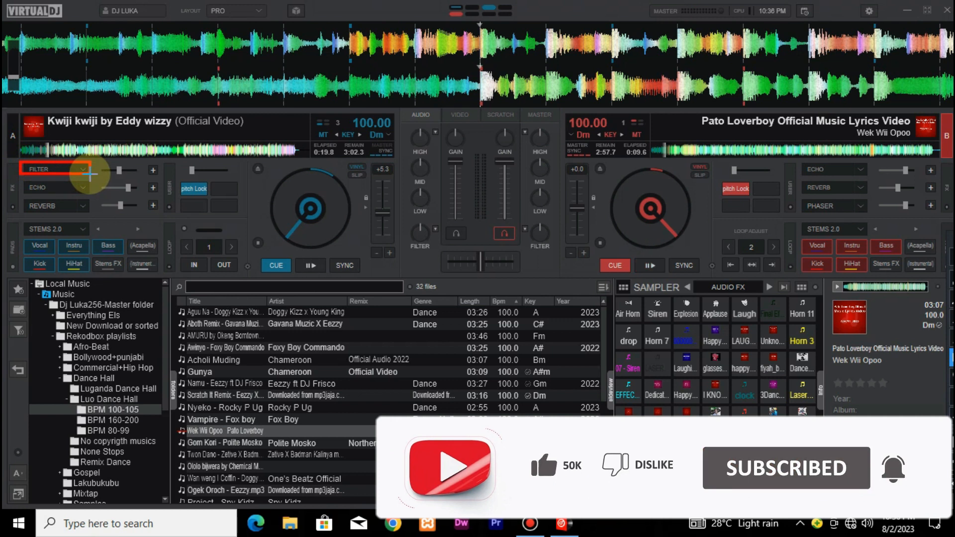
{"action": "left_click", "coordinate": [85, 189]}
{"action": "left_click", "coordinate": [85, 206]}
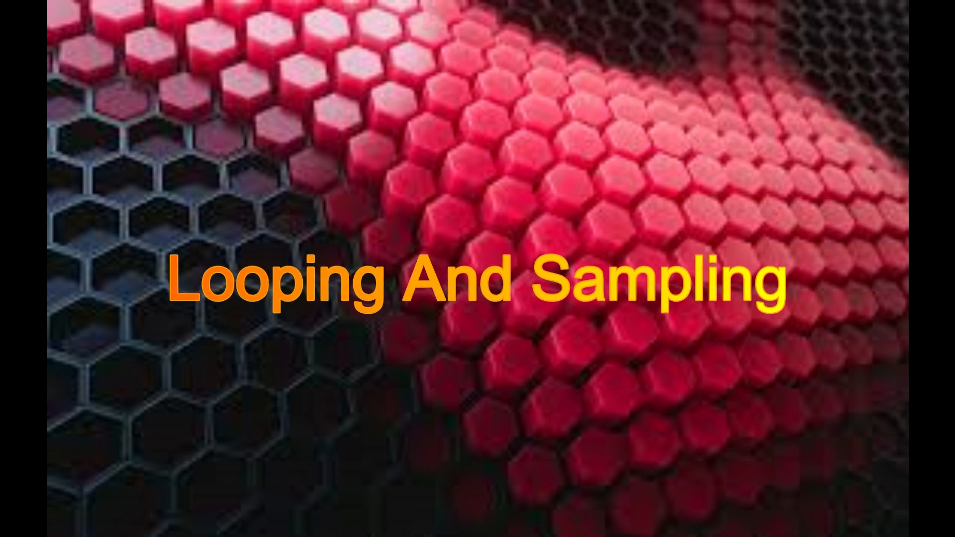
Play deck B's track and trigger the drop and Horn 7 samples over it
{"action": "left_click", "coordinate": [648, 265]}
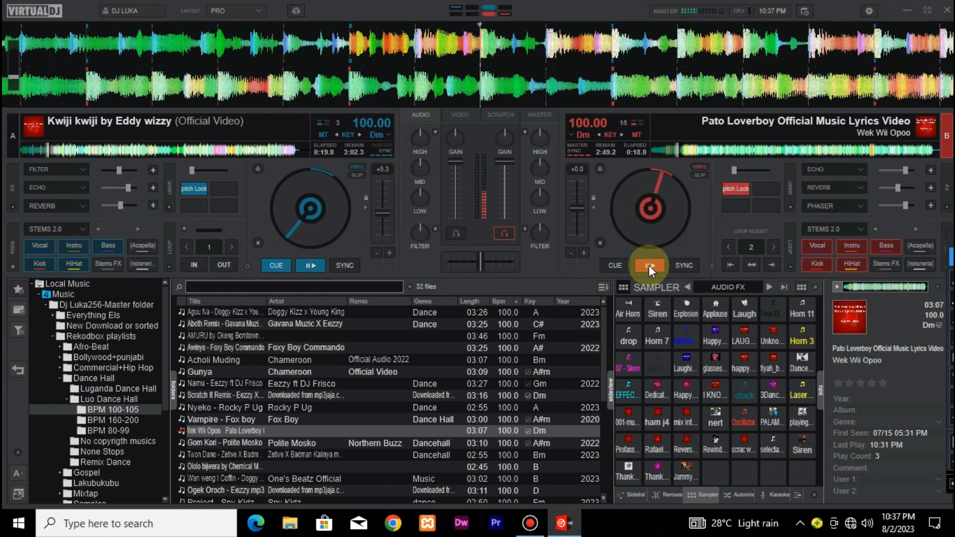
{"action": "key", "text": "8"}
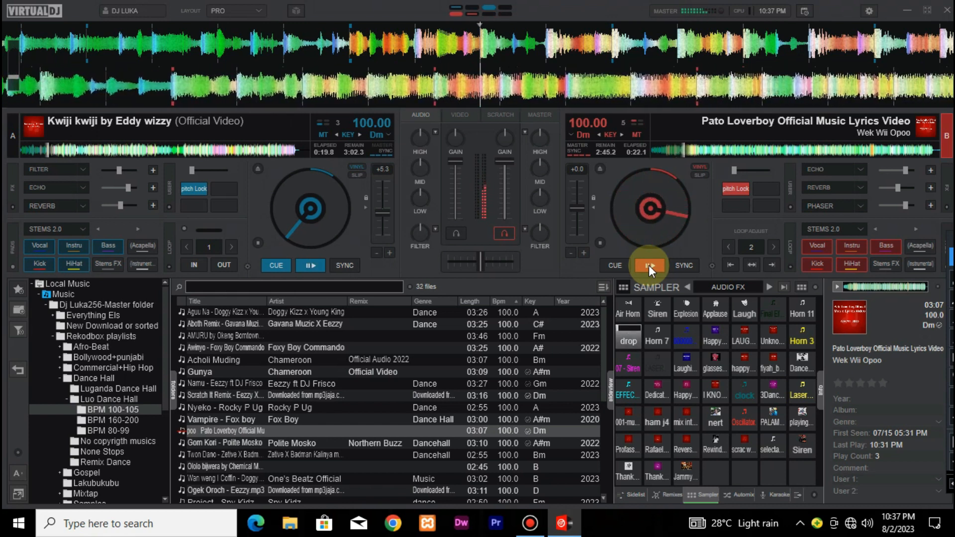
{"action": "key", "text": "8"}
{"action": "key", "text": "8"}
{"action": "key", "text": "9"}
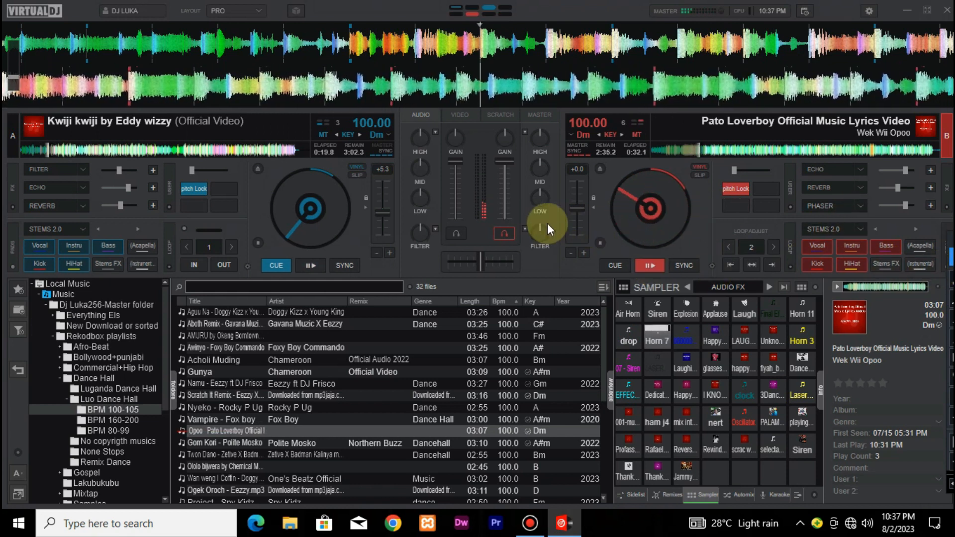
Loop deck B's track at 2 beats, shorten the loop to 1/4 beat, then release it and restore the loop length to 2 beats
{"action": "left_click", "coordinate": [751, 246]}
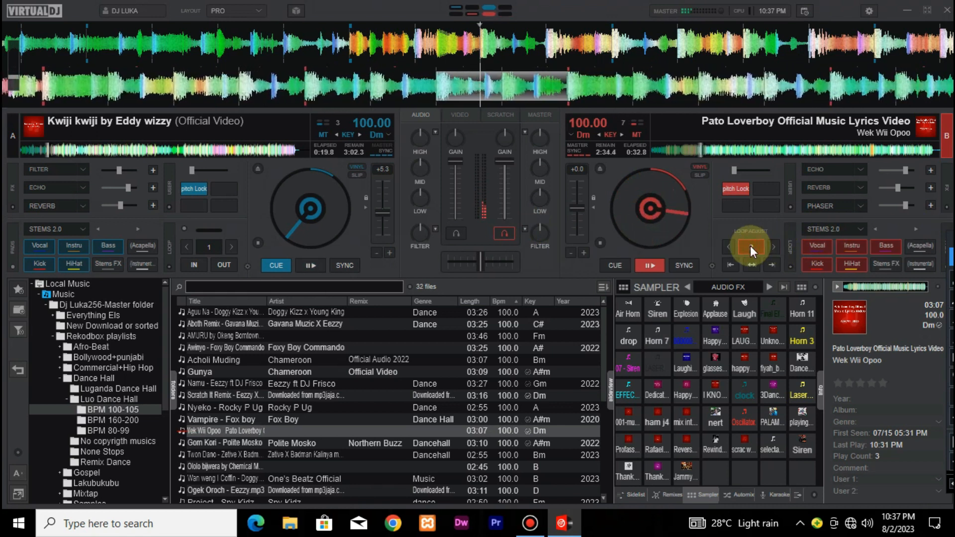
{"action": "left_click", "coordinate": [727, 247]}
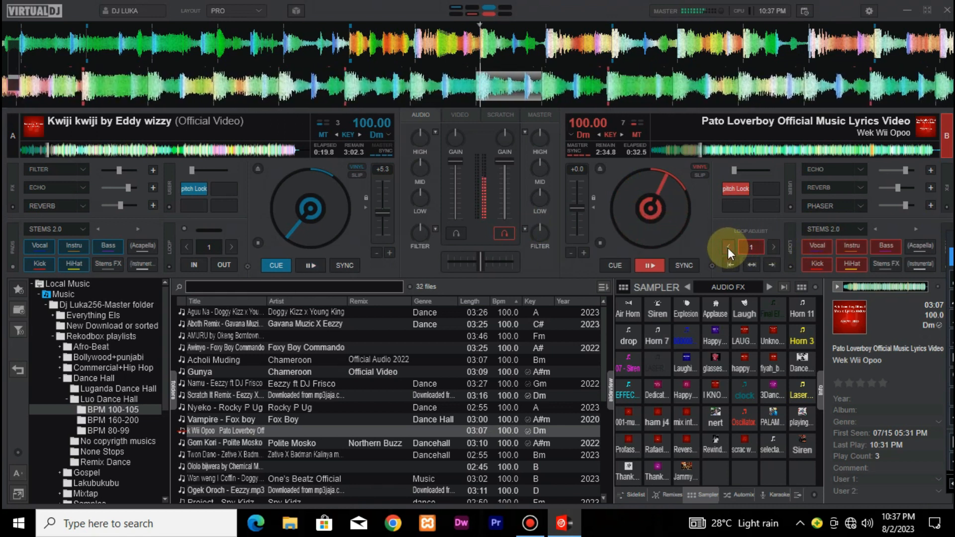
{"action": "left_click", "coordinate": [727, 248]}
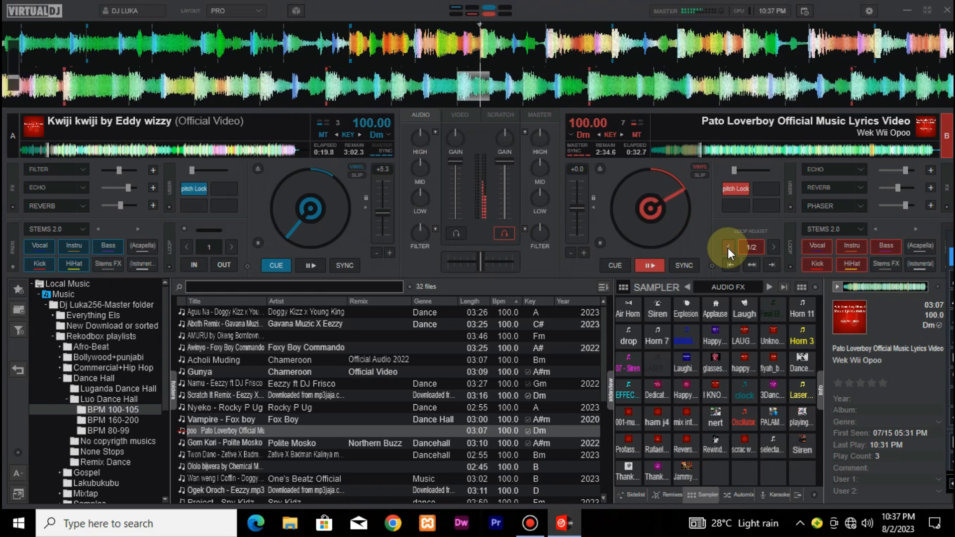
{"action": "left_click", "coordinate": [755, 248]}
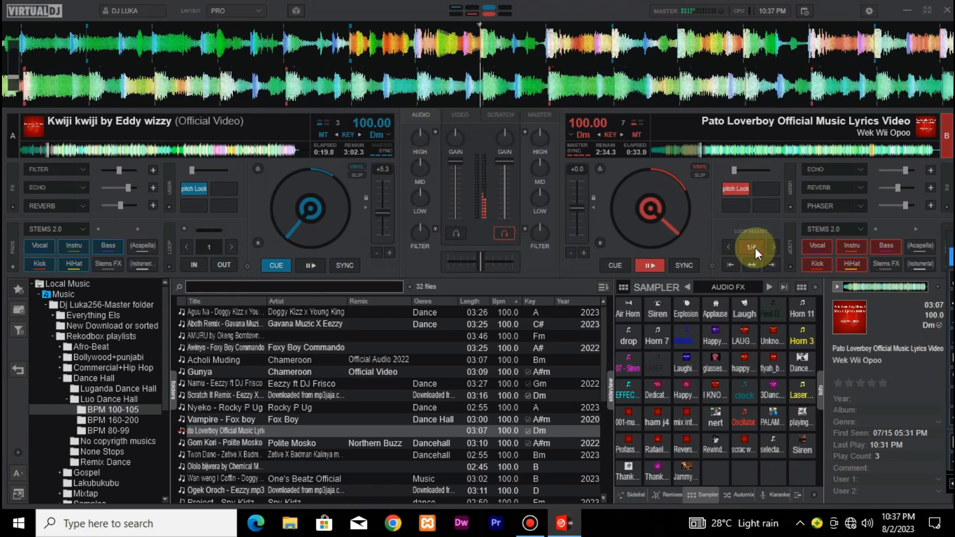
{"action": "left_click", "coordinate": [772, 247]}
{"action": "left_click", "coordinate": [772, 247]}
{"action": "left_click", "coordinate": [772, 246]}
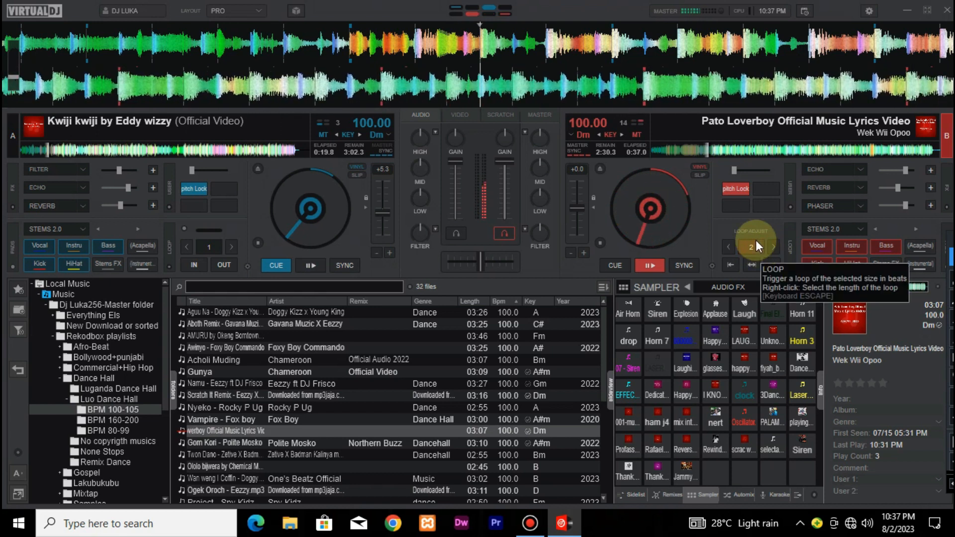
Trigger the blue sample beside Horn 7 and the Revers... sample over deck B's track
{"action": "key", "text": "0"}
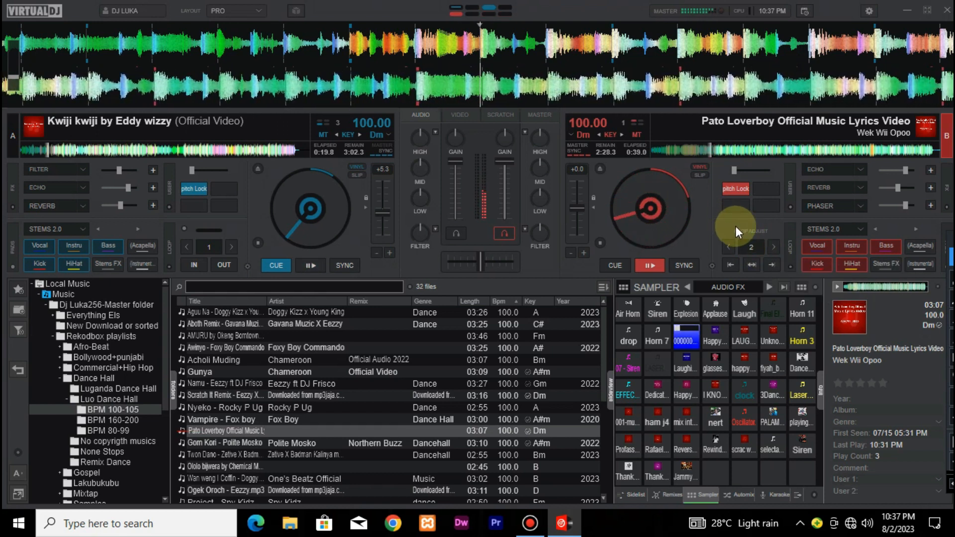
{"action": "left_click", "coordinate": [679, 445]}
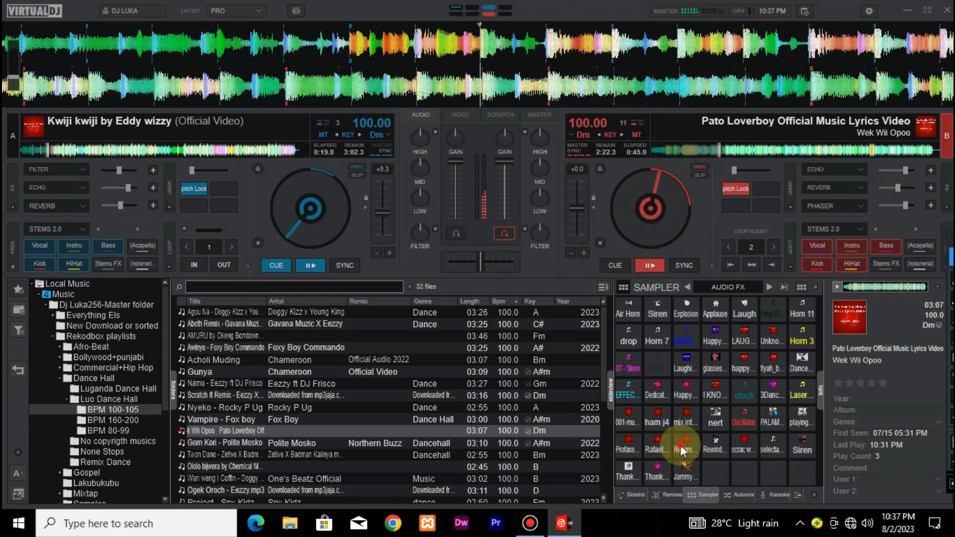
{"action": "left_click", "coordinate": [680, 444]}
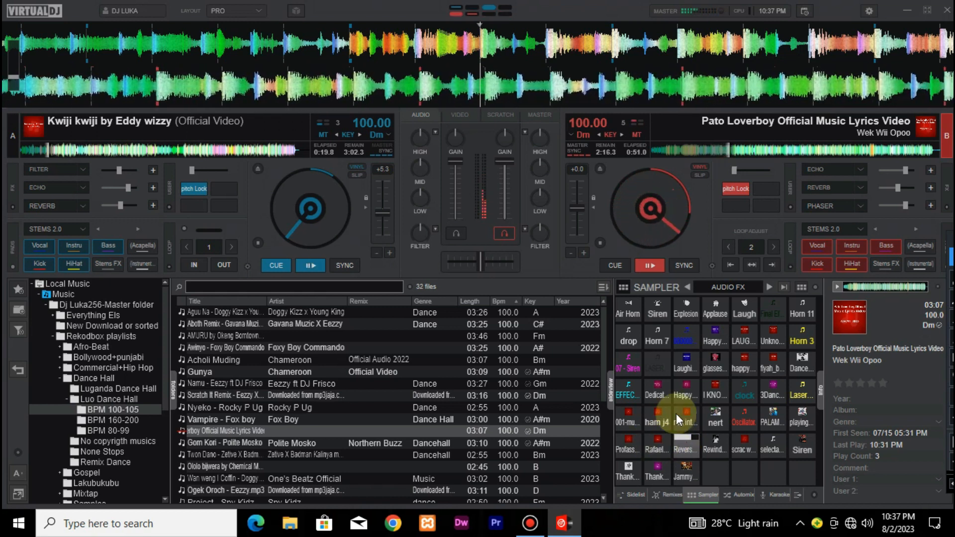
Loop deck B's track at 4 beats, play the ham j4 and 001-mu... samples over it, and shorten the loop to 1 beat
{"action": "left_click", "coordinate": [775, 246]}
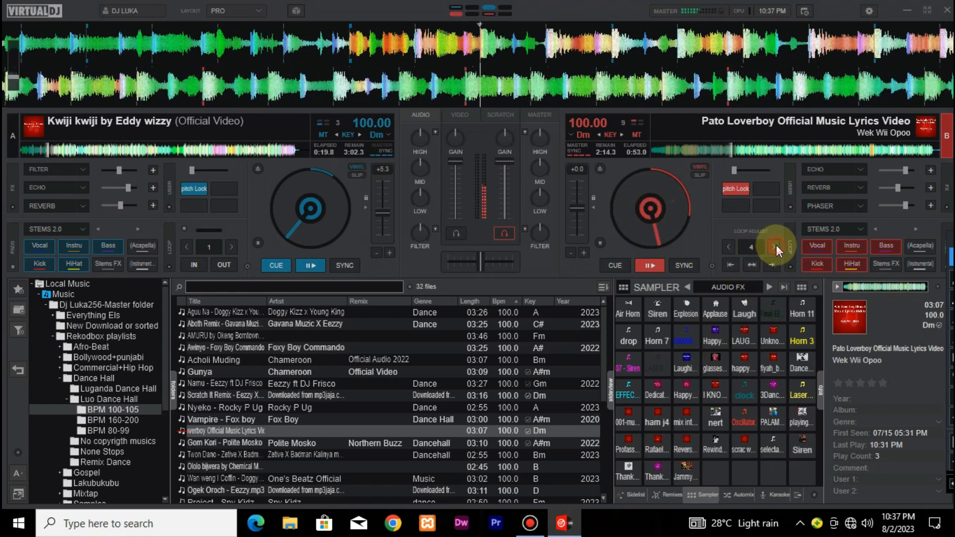
{"action": "left_click", "coordinate": [759, 249]}
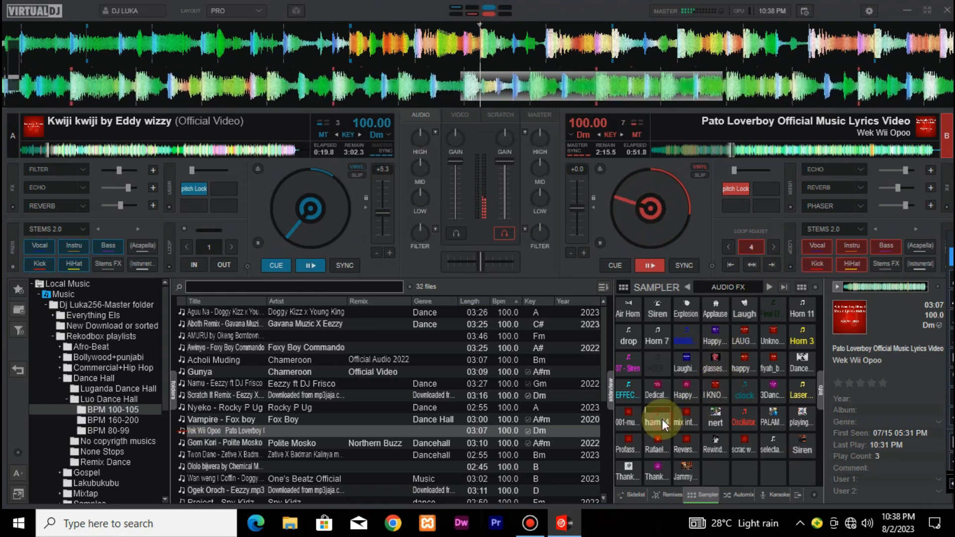
{"action": "left_click", "coordinate": [622, 418]}
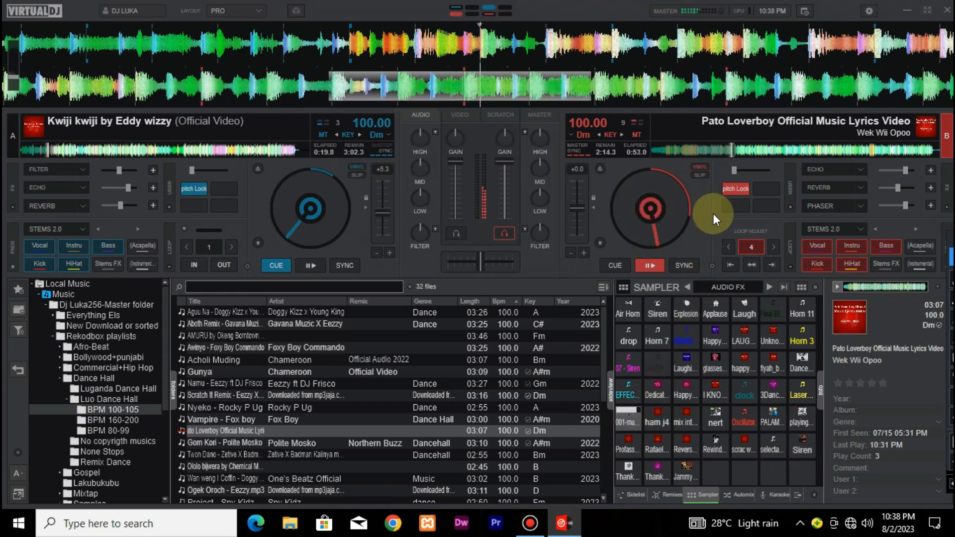
{"action": "left_click", "coordinate": [730, 246]}
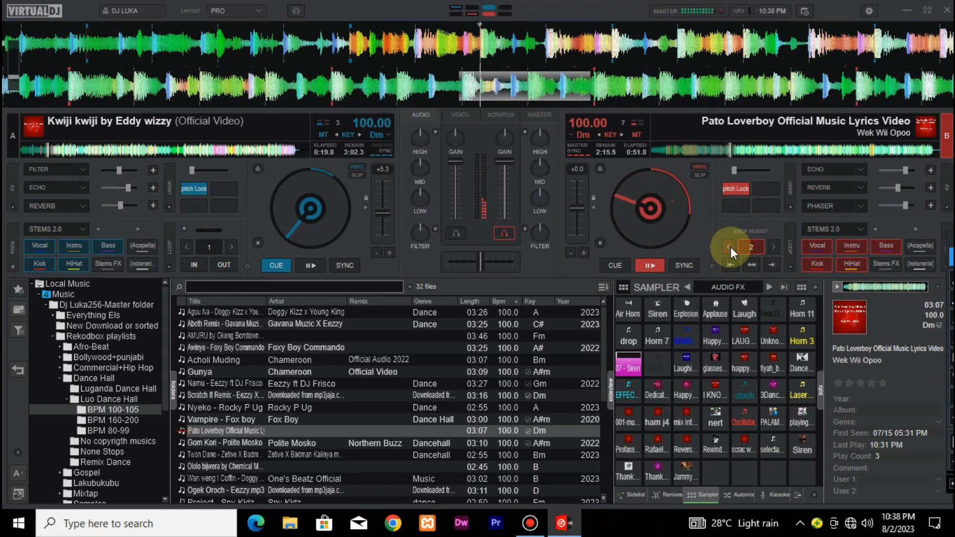
{"action": "left_click", "coordinate": [730, 247]}
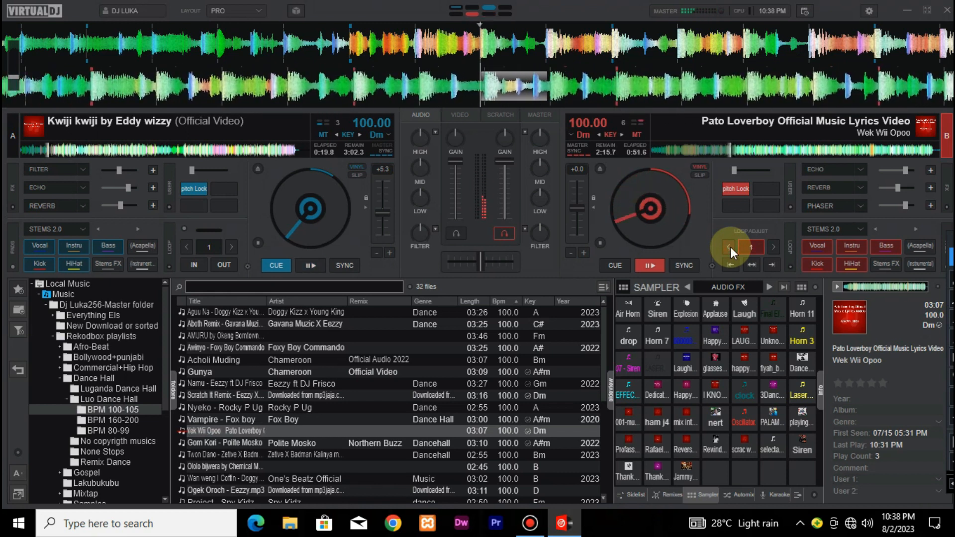
Shorten deck B's loop to 1/4 beat, play the Laser... and 07 - Siren... samples over the track, and return deck B to its cue point
{"action": "left_click", "coordinate": [730, 247]}
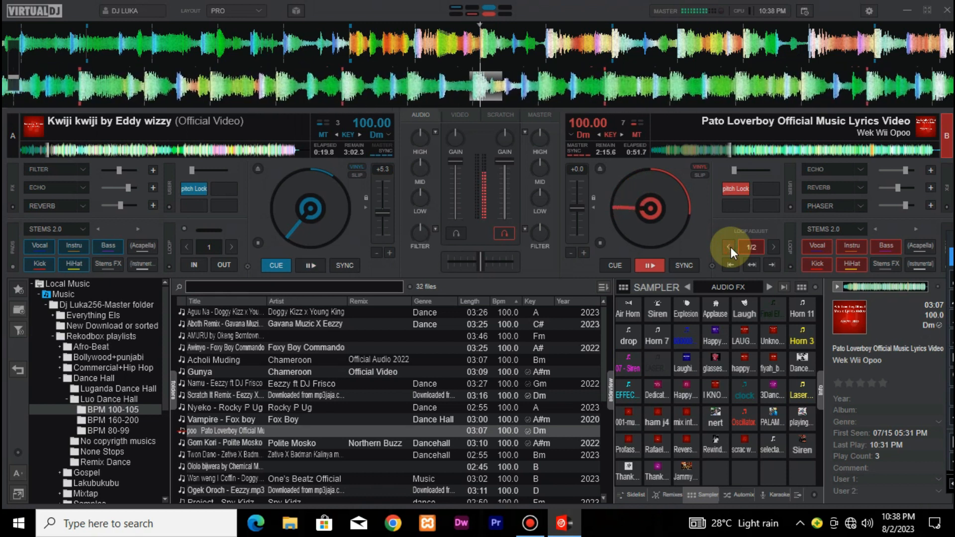
{"action": "left_click", "coordinate": [730, 247]}
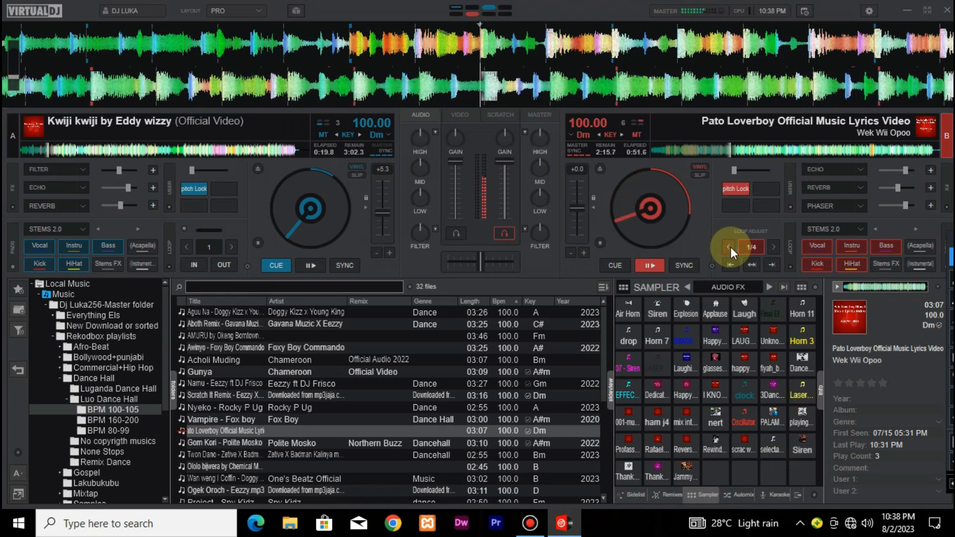
{"action": "key", "text": "l"}
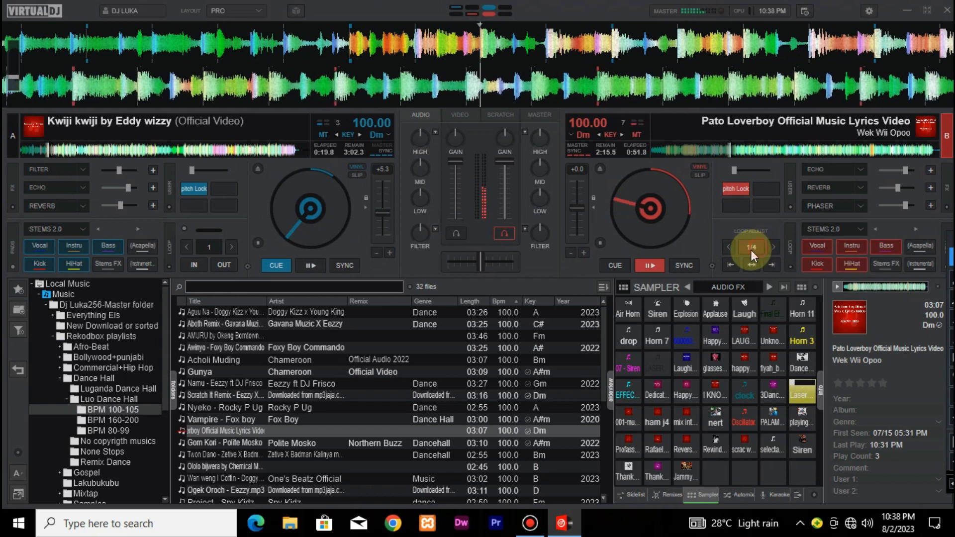
{"action": "key", "text": "s"}
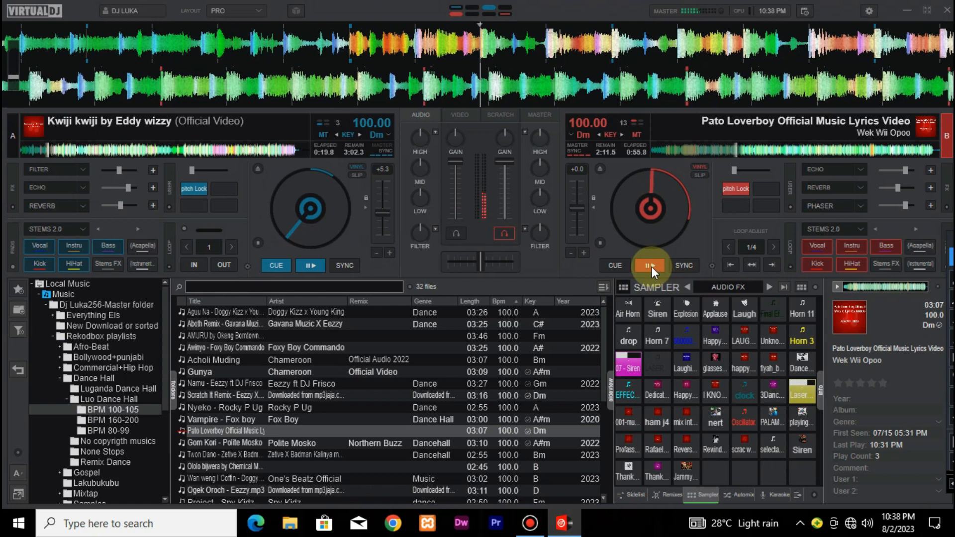
{"action": "left_click", "coordinate": [609, 259]}
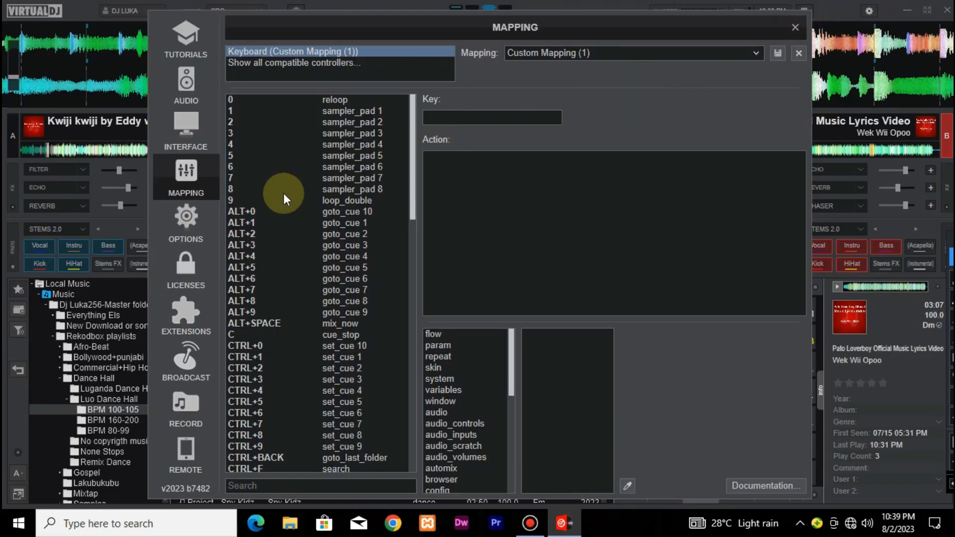
Search the options for "key" and set keyDisplay to Harmonic
{"action": "left_click", "coordinate": [185, 229]}
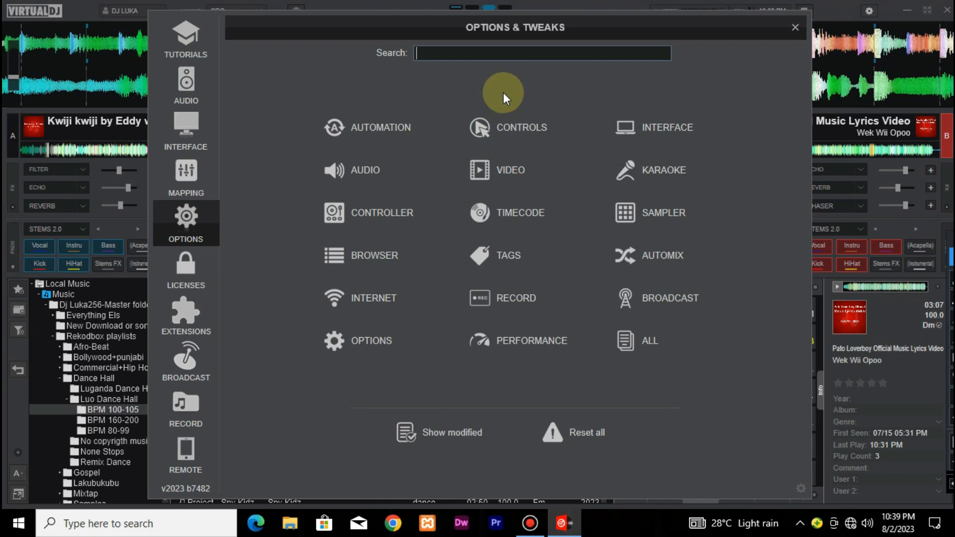
{"action": "type", "text": "key"}
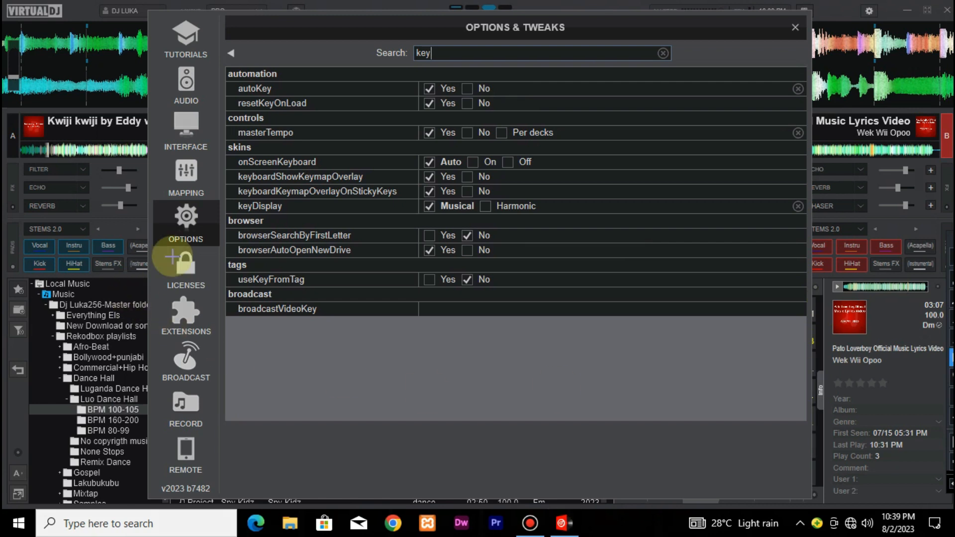
{"action": "mouse_move", "coordinate": [223, 200]}
{"action": "left_mouse_down"}
{"action": "mouse_move", "coordinate": [245, 217]}
{"action": "mouse_move", "coordinate": [549, 216]}
{"action": "left_mouse_up"}
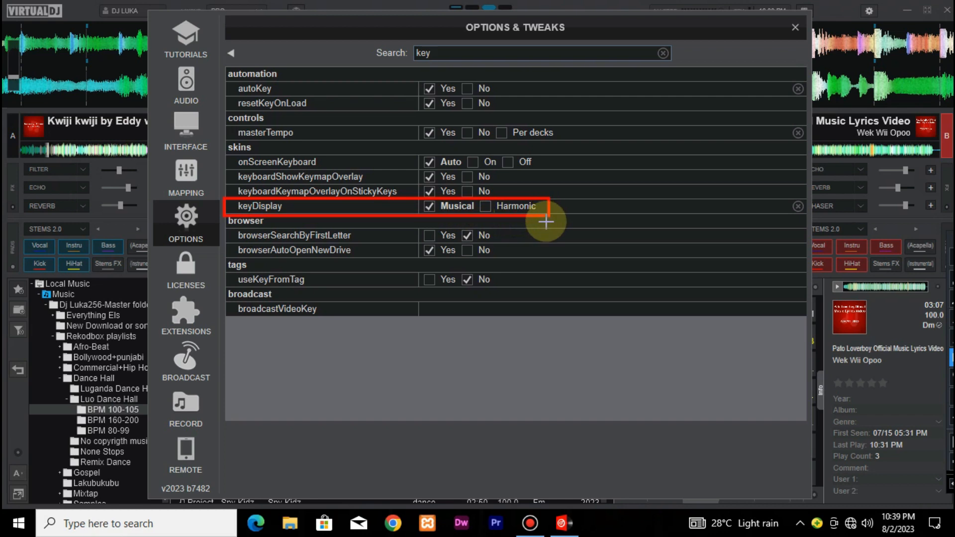
{"action": "key", "text": "ctrl+z"}
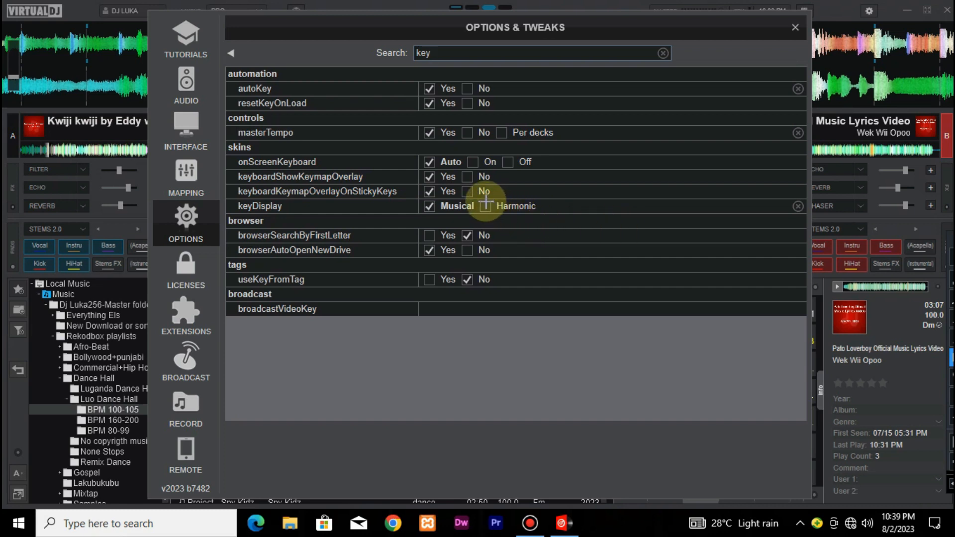
{"action": "left_click_drag", "start_coordinate": [481, 200], "coordinate": [498, 216]}
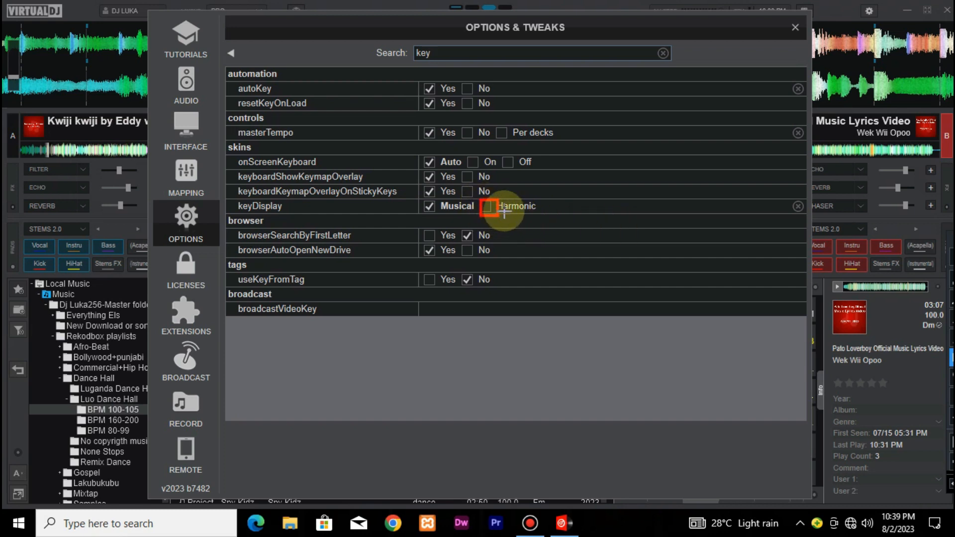
{"action": "key", "text": "ctrl+z"}
{"action": "left_click", "coordinate": [951, 257]}
{"action": "left_click", "coordinate": [482, 205]}
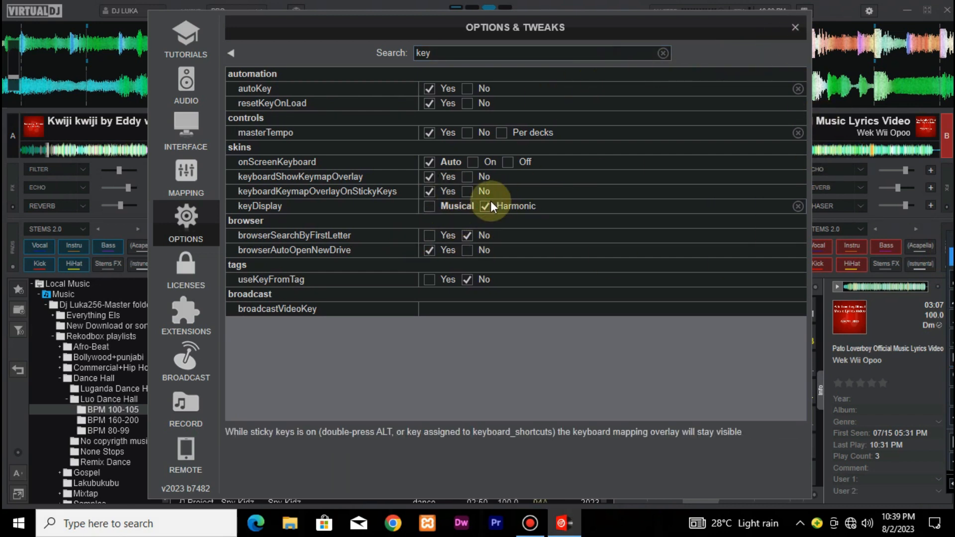
{"action": "left_click", "coordinate": [795, 27]}
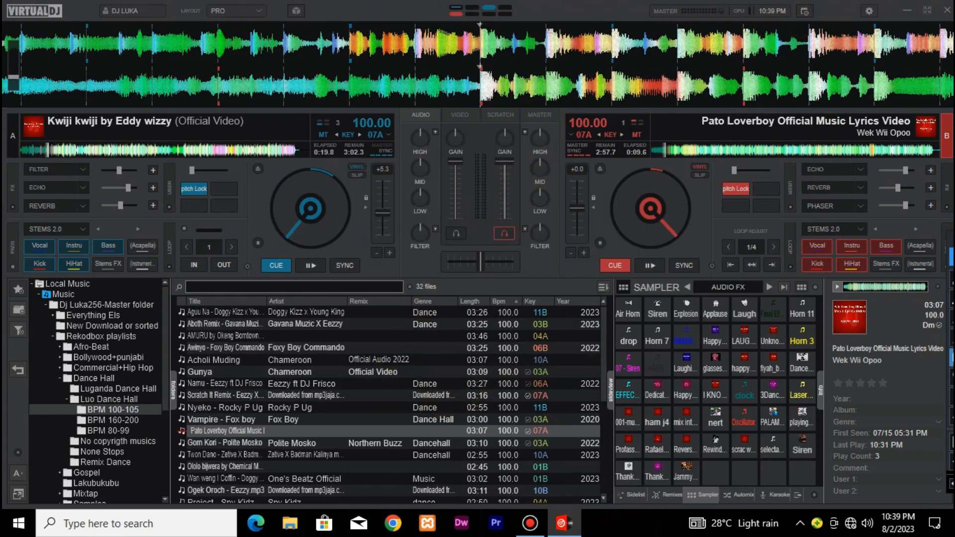
Load the Scratch It Remix track from the BPM 100-105 folder onto deck A and play it
{"action": "mouse_move", "coordinate": [521, 297]}
{"action": "left_mouse_down"}
{"action": "mouse_move", "coordinate": [556, 375]}
{"action": "mouse_move", "coordinate": [556, 503]}
{"action": "left_mouse_up"}
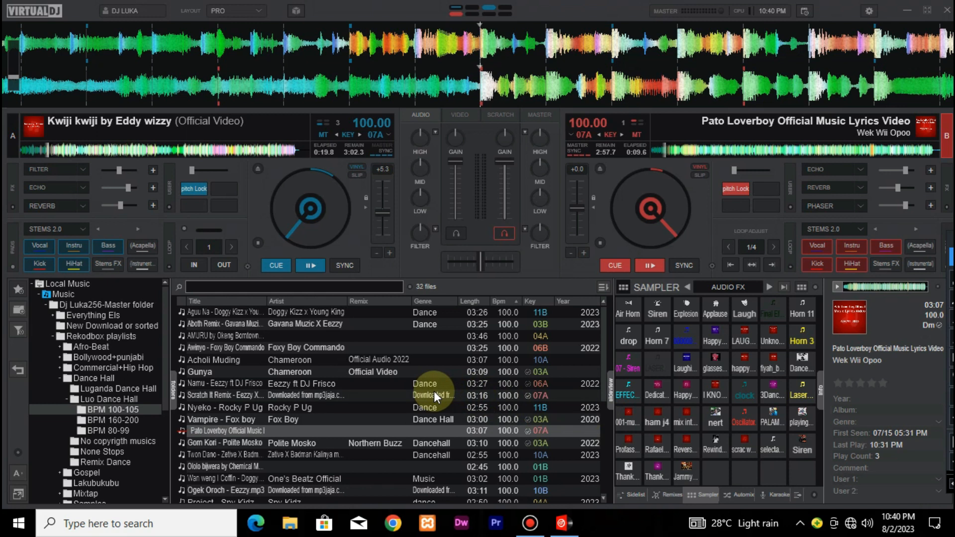
{"action": "left_click_drag", "start_coordinate": [434, 391], "coordinate": [335, 216]}
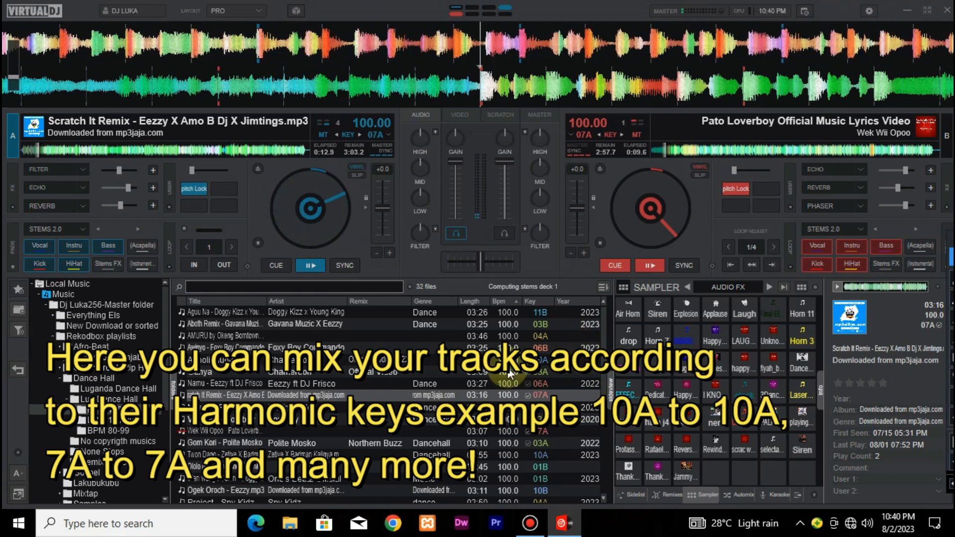
Run the batch Analyze for BPM operation on the Acholi Muding track
{"action": "scroll", "coordinate": [509, 374], "scroll_direction": "down", "scroll_amount": 1}
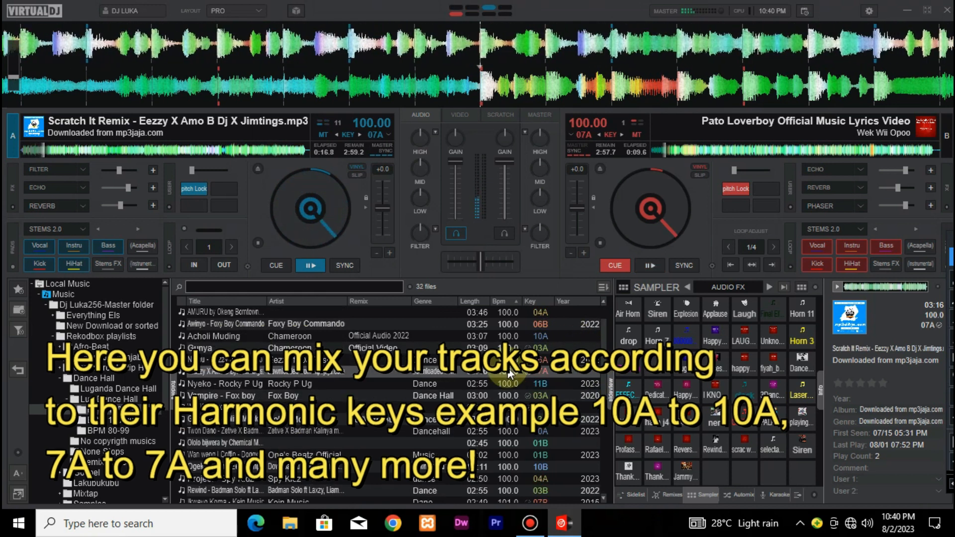
{"action": "scroll", "coordinate": [508, 373], "scroll_direction": "down", "scroll_amount": 2}
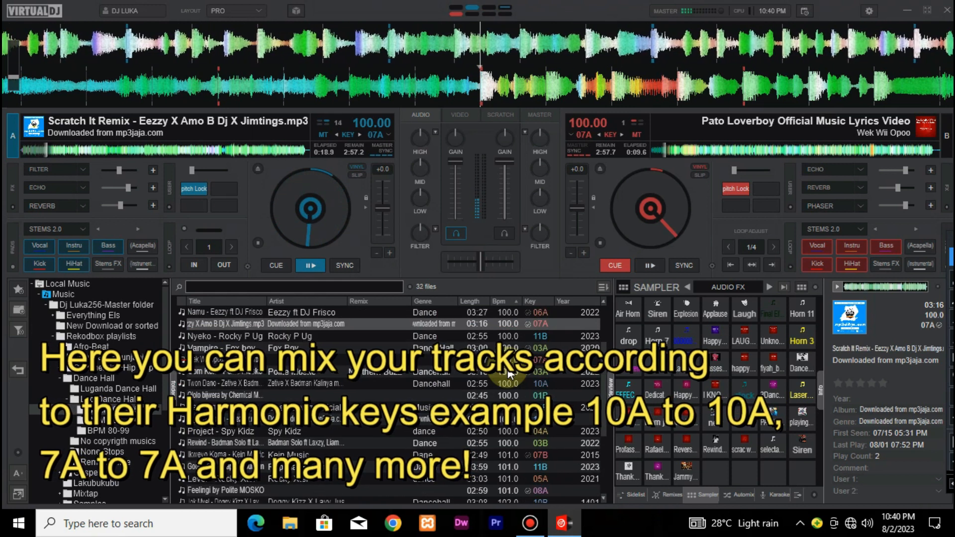
{"action": "scroll", "coordinate": [507, 373], "scroll_direction": "down", "scroll_amount": 4}
{"action": "scroll", "coordinate": [508, 372], "scroll_direction": "up", "scroll_amount": 6}
{"action": "left_click", "coordinate": [407, 359]}
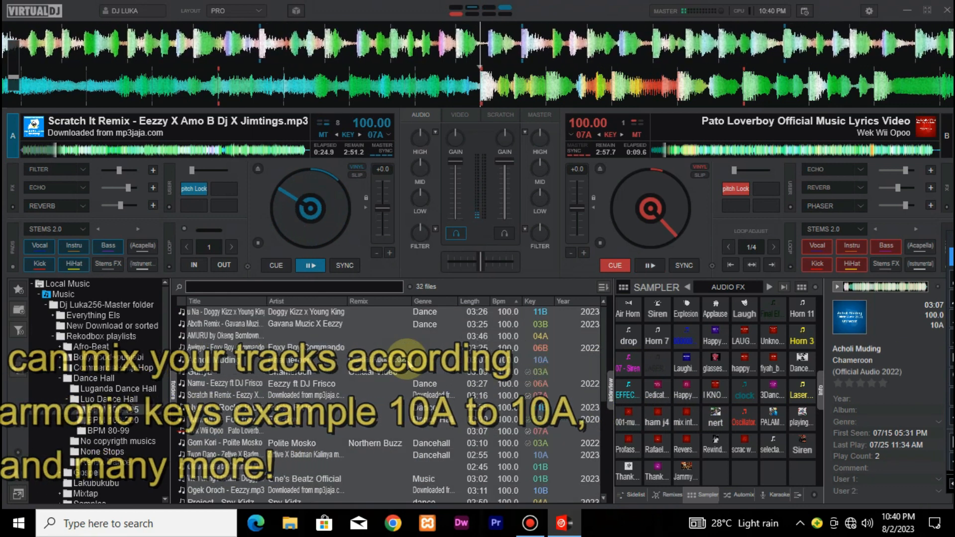
{"action": "right_click", "coordinate": [407, 366]}
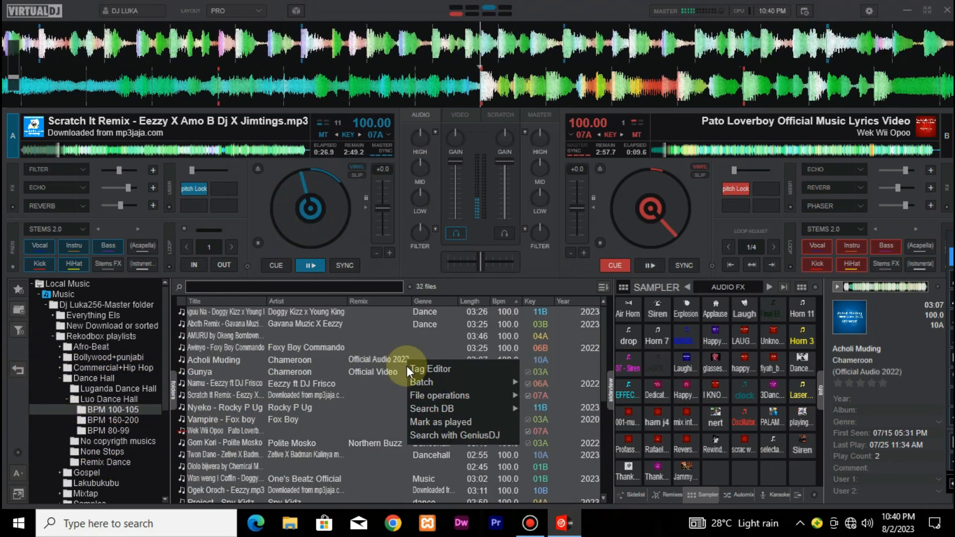
{"action": "mouse_move", "coordinate": [450, 386]}
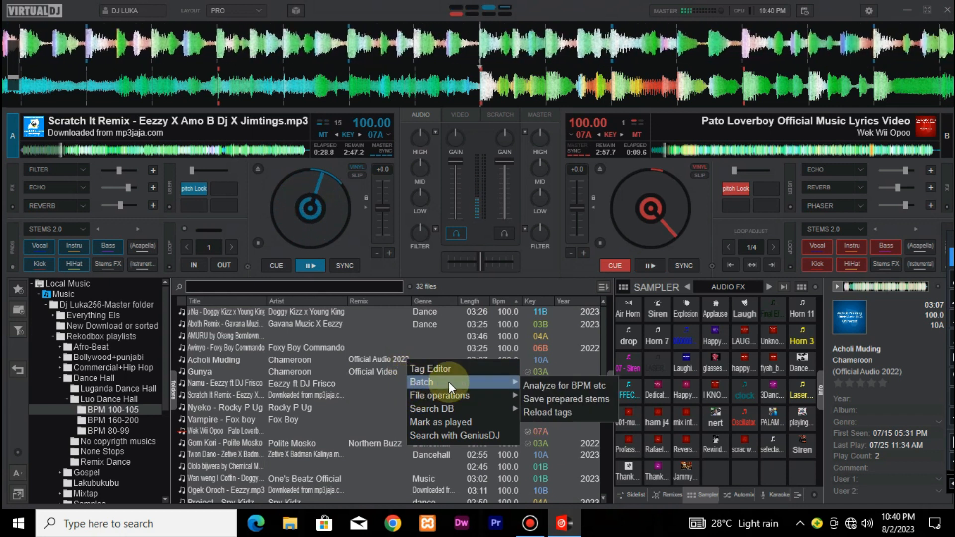
{"action": "left_click", "coordinate": [554, 388]}
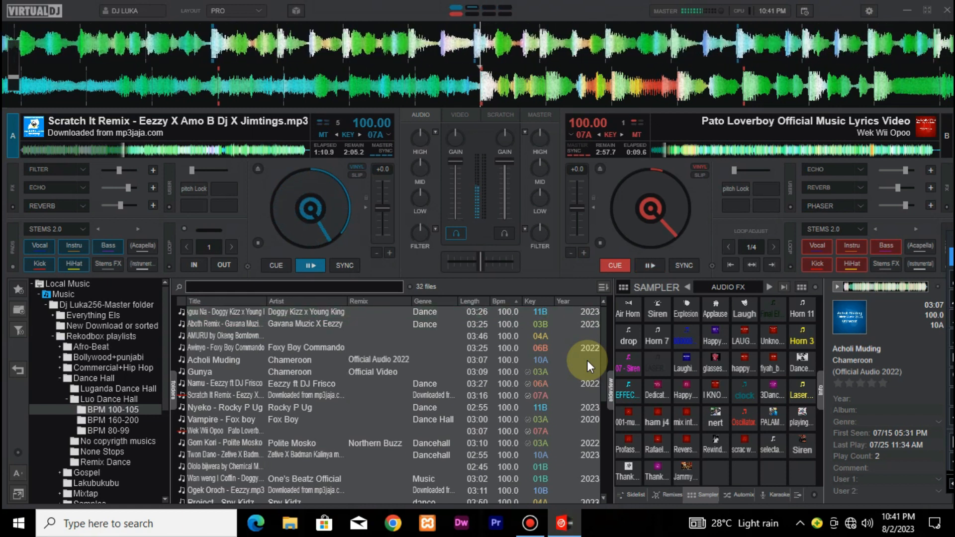
Load Aguu Na by Doggy Kizz x Young King onto deck B, mix it in, and return deck A to its cue point
{"action": "left_click", "coordinate": [530, 368]}
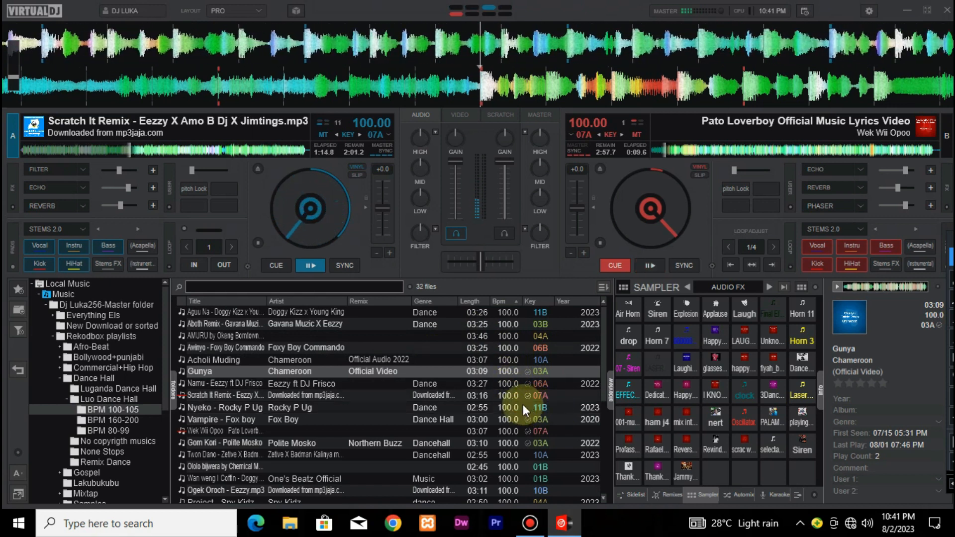
{"action": "double_click", "coordinate": [402, 310]}
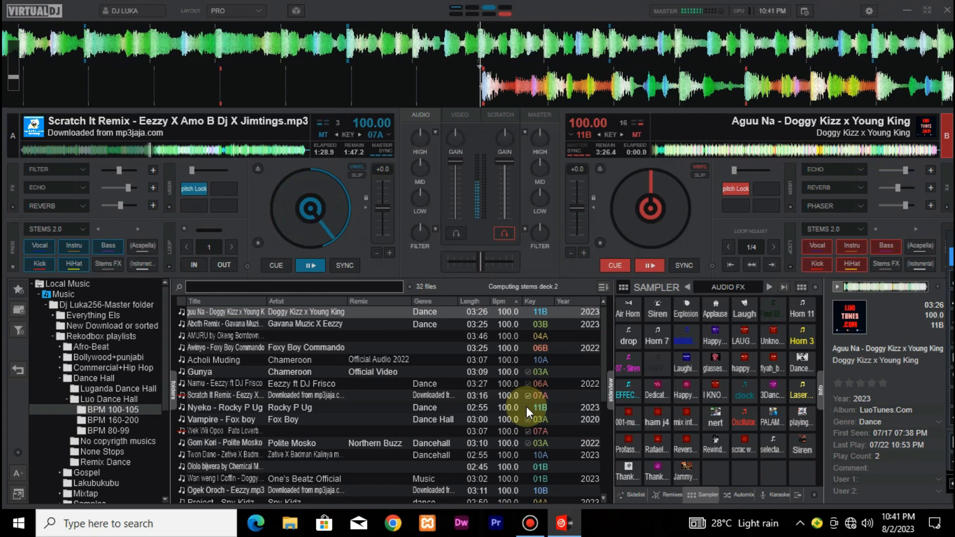
{"action": "key", "text": "space"}
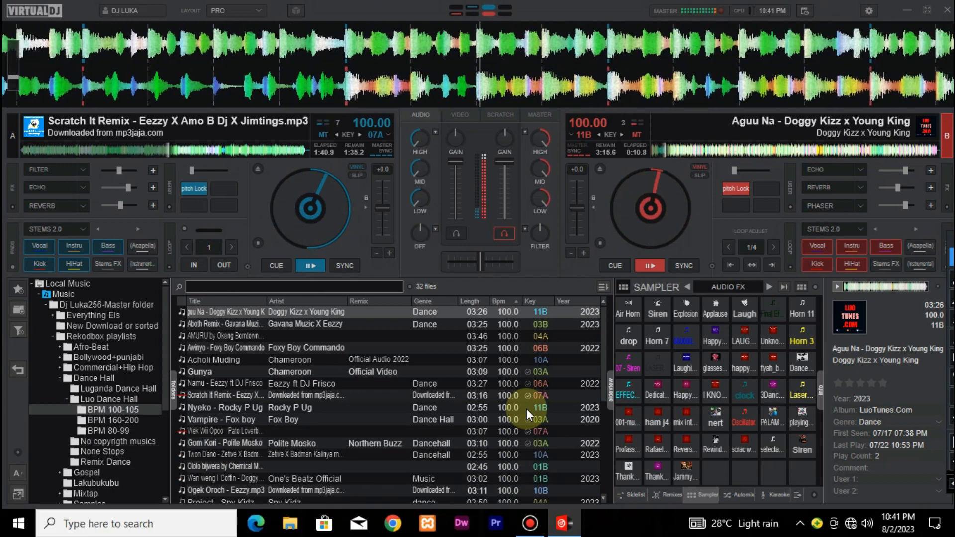
{"action": "left_click", "coordinate": [277, 265]}
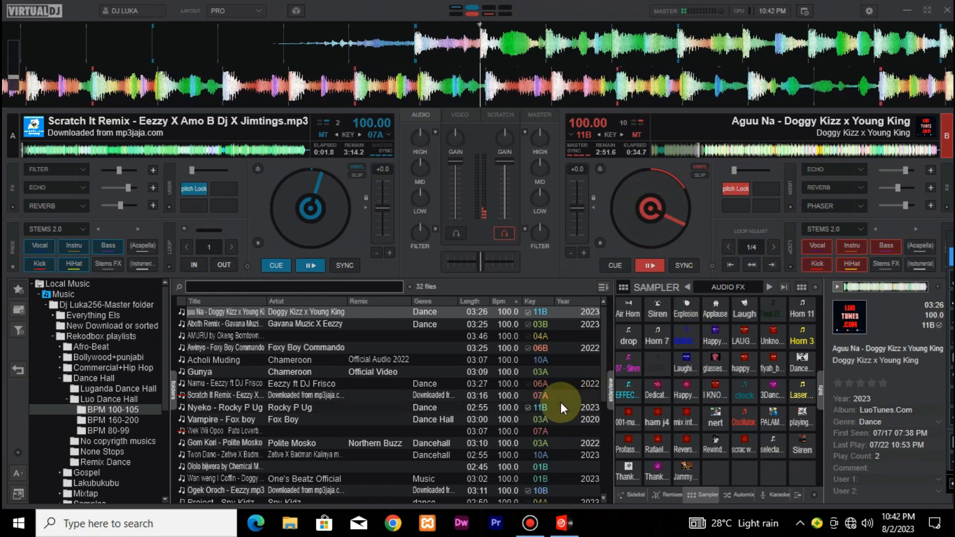
Load Nyeko by Rocky P Ug onto deck A, mix it in harmonically, and return deck B to its cue point
{"action": "double_click", "coordinate": [529, 404]}
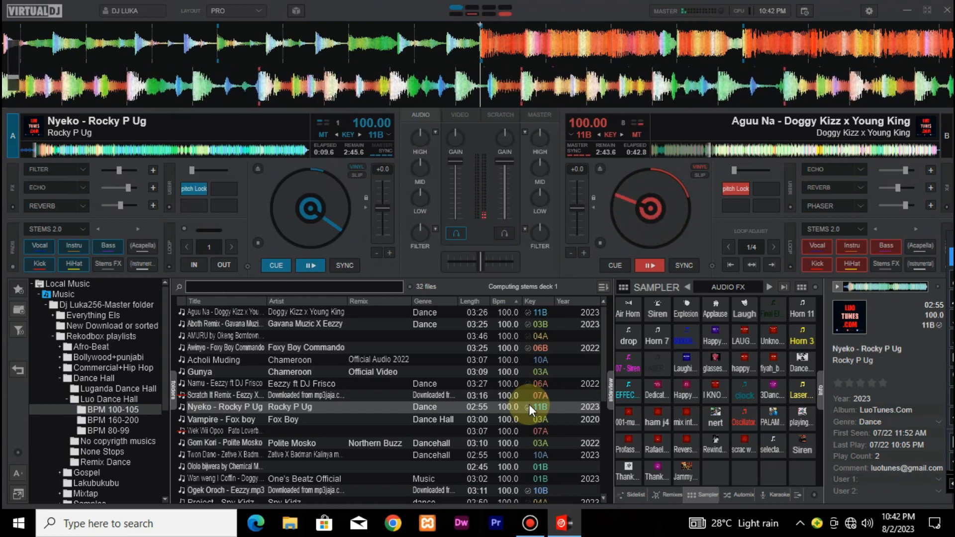
{"action": "key", "text": "space"}
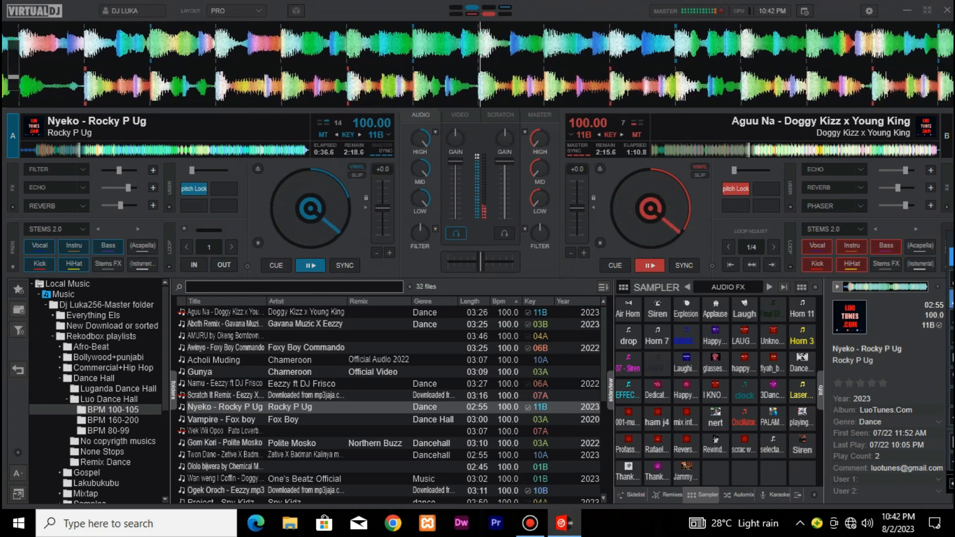
{"action": "left_click", "coordinate": [623, 267]}
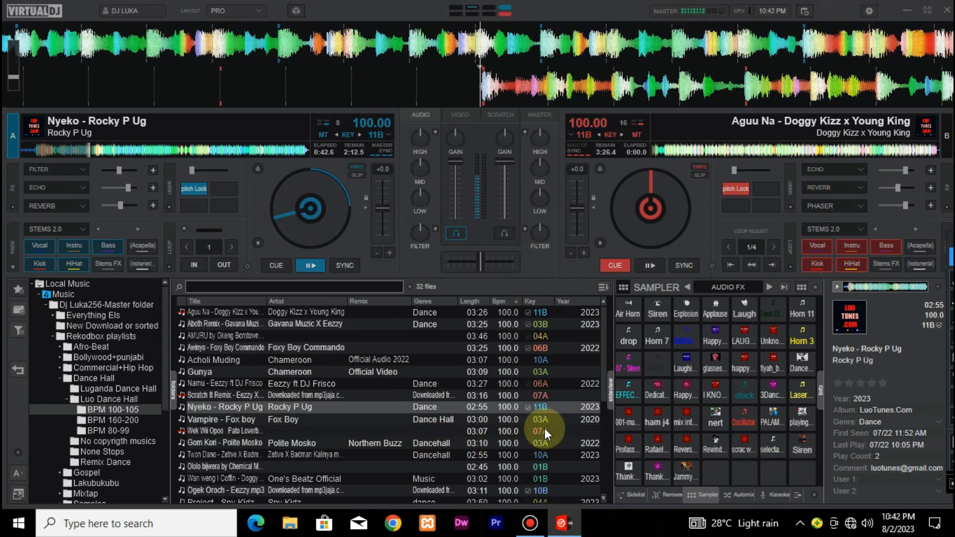
Load Ogek Oroch - Eezzy.mp3 onto deck B, play it along with Nyeko, and return both decks to their cue points
{"action": "scroll", "coordinate": [541, 428], "scroll_direction": "down", "scroll_amount": 2}
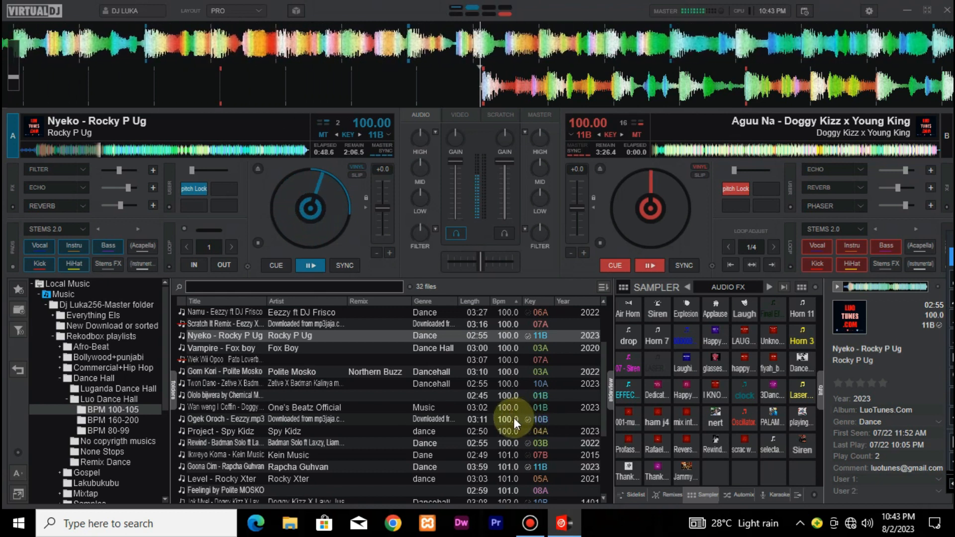
{"action": "double_click", "coordinate": [498, 418]}
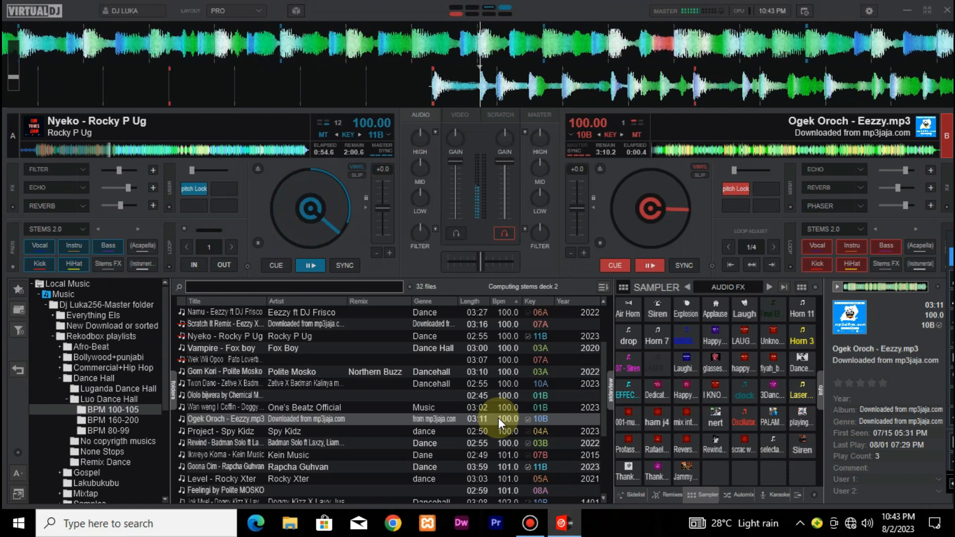
{"action": "key", "text": "space"}
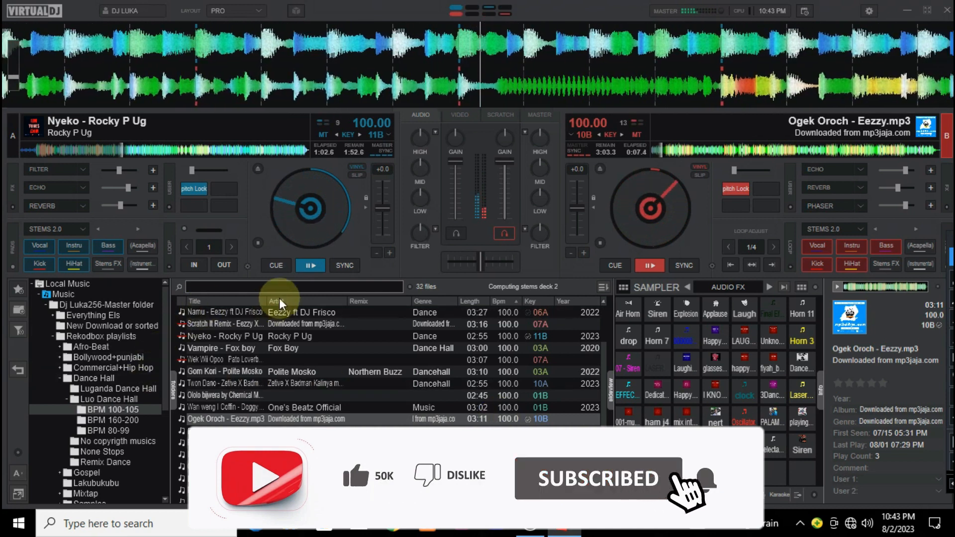
{"action": "left_click", "coordinate": [281, 265]}
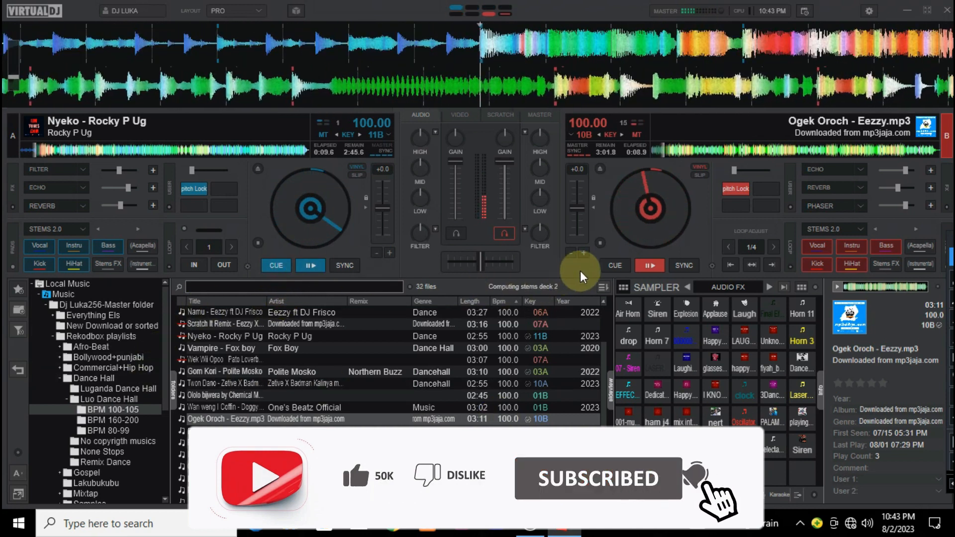
{"action": "left_click", "coordinate": [613, 267]}
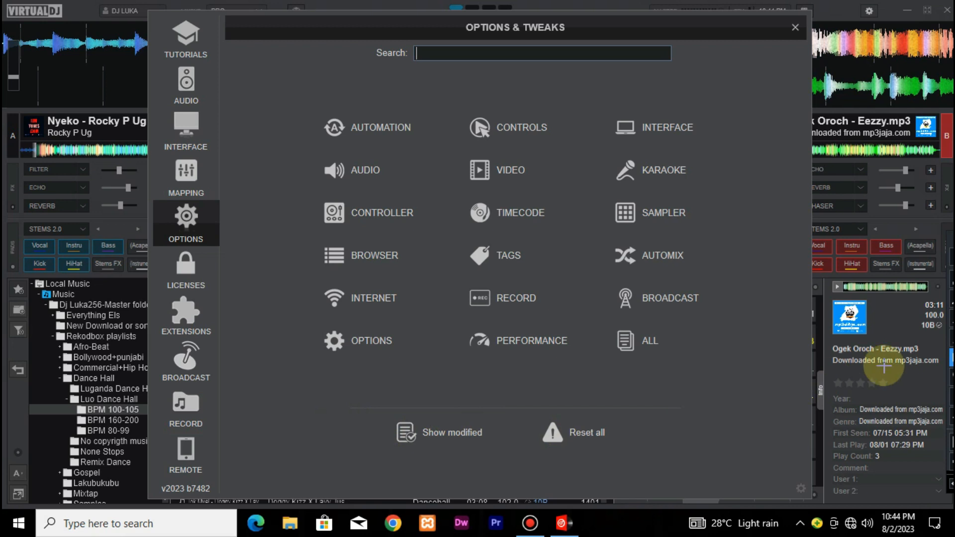
Start recording the mix in the default MP3 audio format and play deck B's track
{"action": "left_click", "coordinate": [185, 406]}
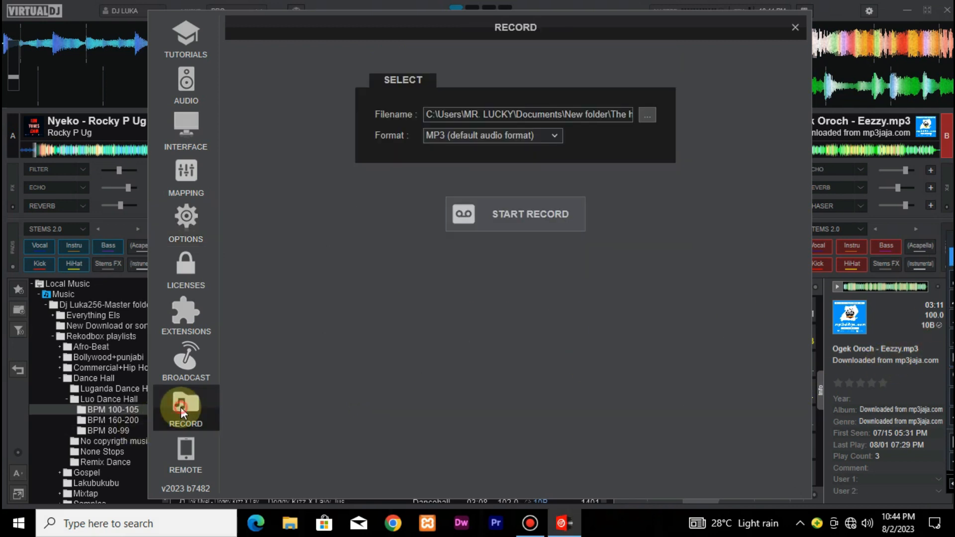
{"action": "left_click", "coordinate": [514, 219]}
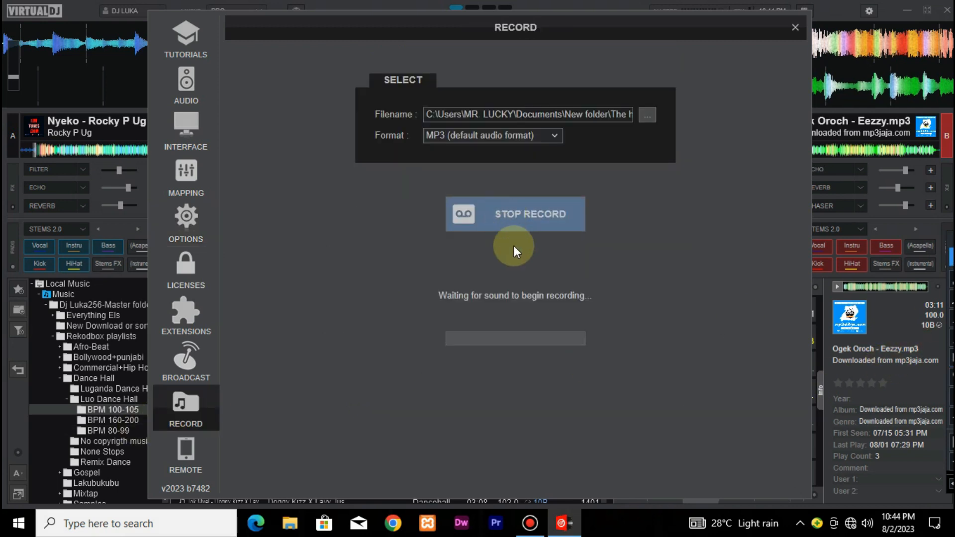
{"action": "left_click", "coordinate": [795, 28]}
{"action": "key", "text": "space"}
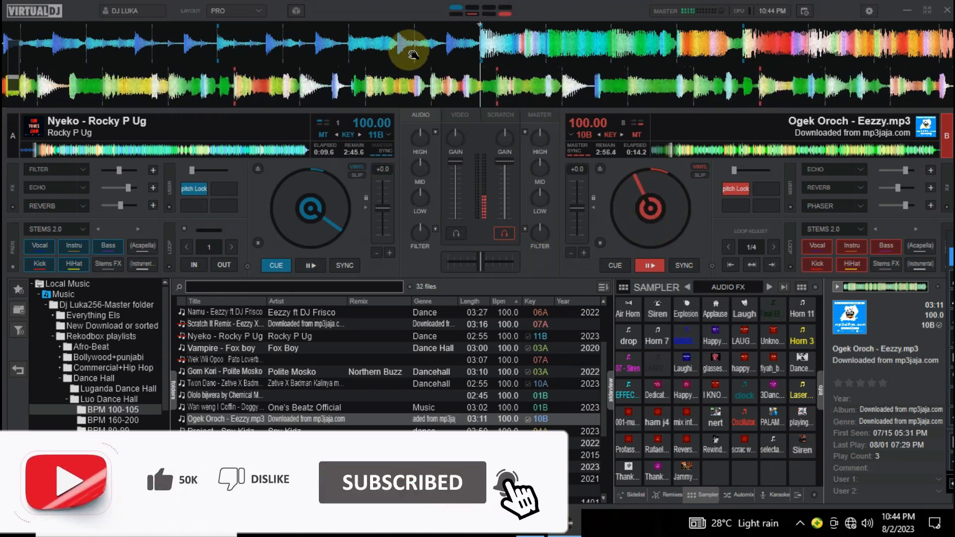
Mix Namu by Eezzy ft DJ Frisco in on deck A over Ogek Oroch, and return deck B to its cue point
{"action": "left_click", "coordinate": [409, 73]}
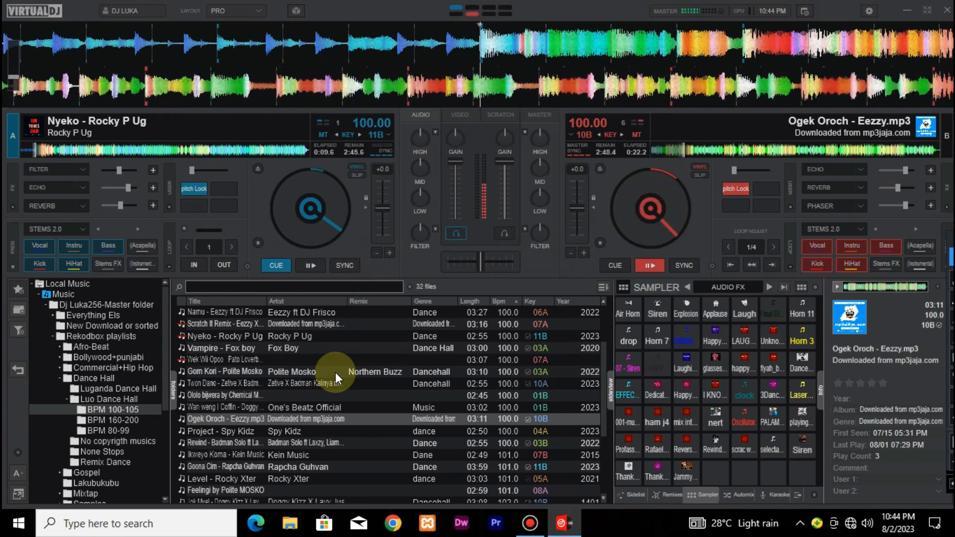
{"action": "scroll", "coordinate": [336, 372], "scroll_direction": "down", "scroll_amount": 2}
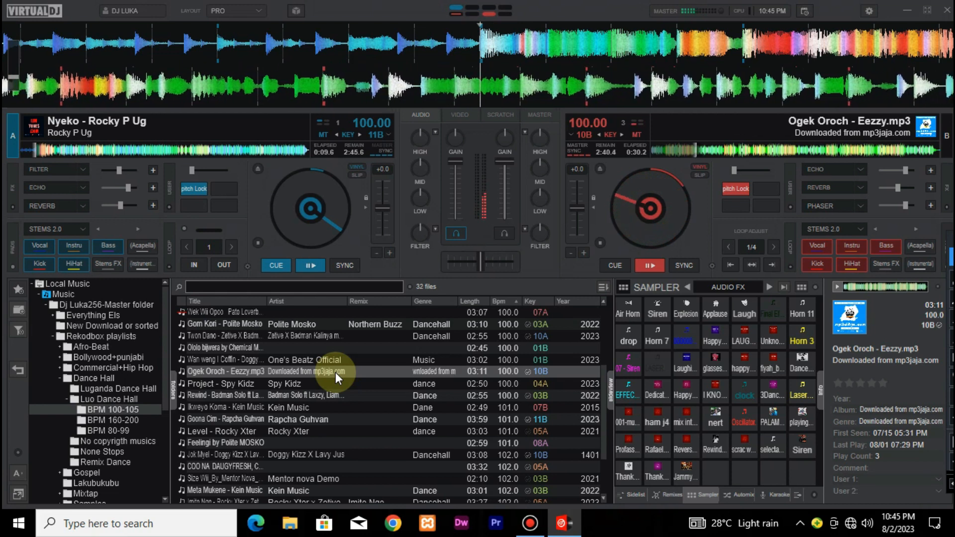
{"action": "scroll", "coordinate": [335, 372], "scroll_direction": "down", "scroll_amount": 2}
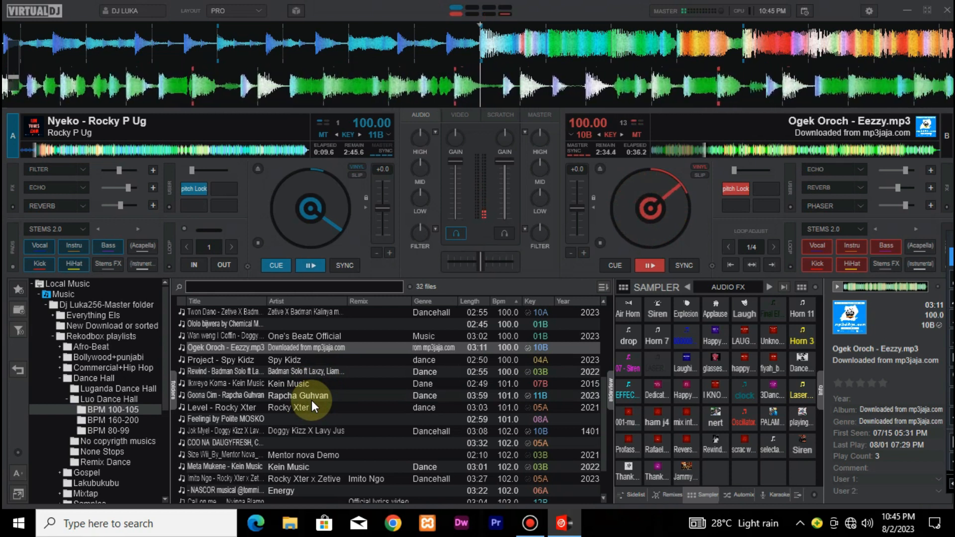
{"action": "scroll", "coordinate": [311, 400], "scroll_direction": "down", "scroll_amount": 2}
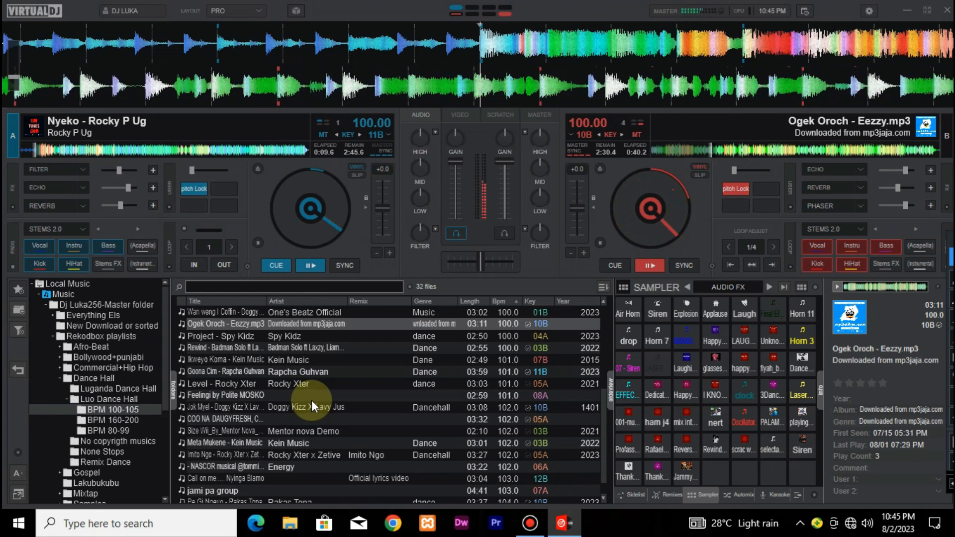
{"action": "scroll", "coordinate": [311, 400], "scroll_direction": "down", "scroll_amount": 2}
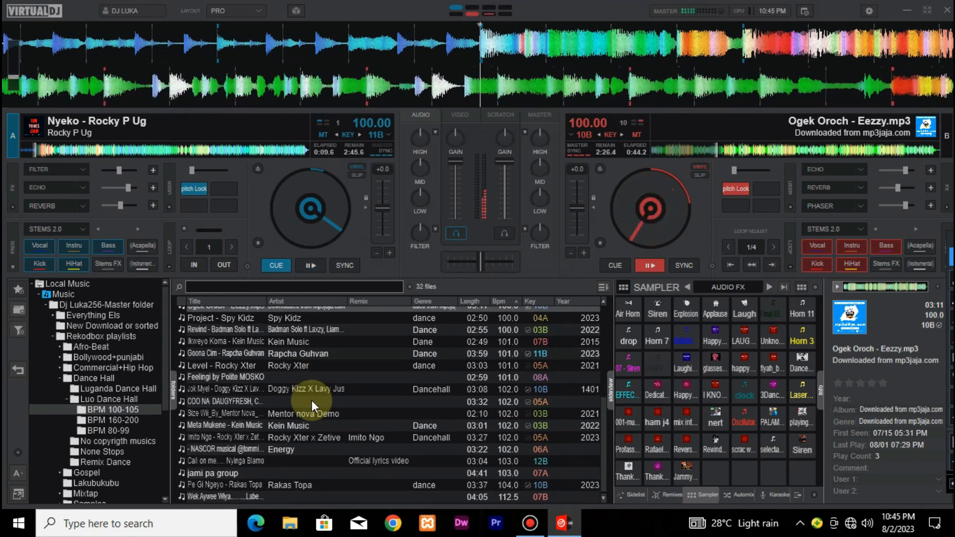
{"action": "scroll", "coordinate": [311, 400], "scroll_direction": "up", "scroll_amount": 6}
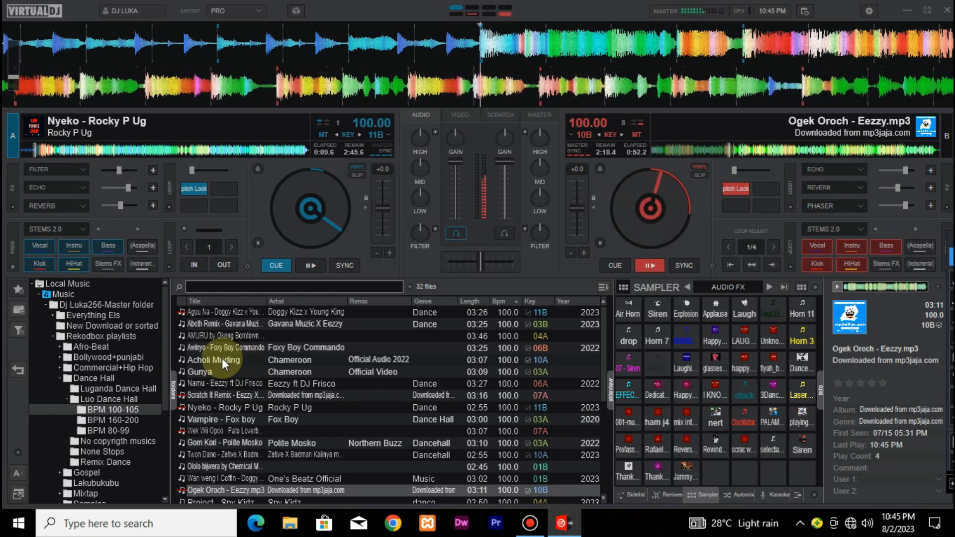
{"action": "left_click", "coordinate": [229, 383]}
{"action": "double_click", "coordinate": [230, 383]}
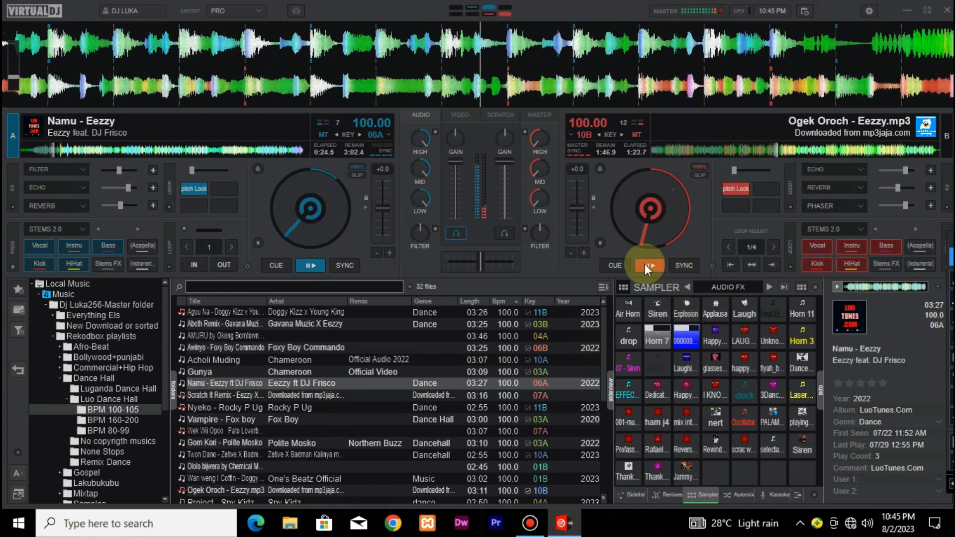
{"action": "left_click", "coordinate": [617, 263]}
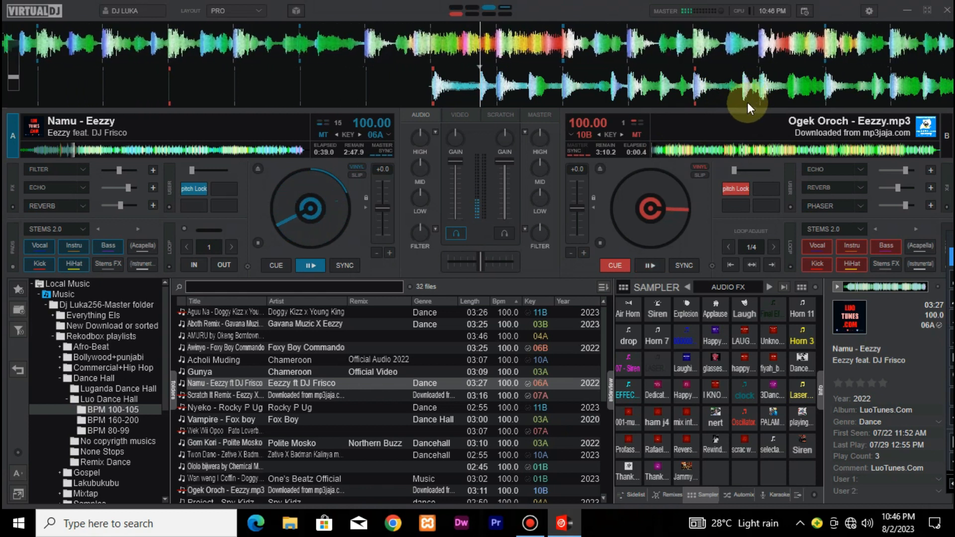
Stop recording the mix from the Record settings
{"action": "left_click", "coordinate": [868, 10]}
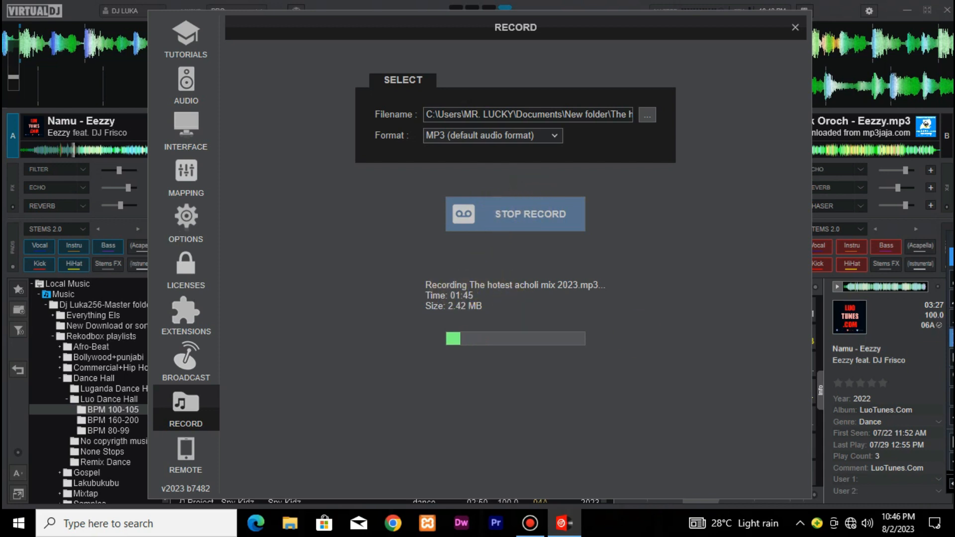
{"action": "left_click_drag", "start_coordinate": [412, 277], "coordinate": [642, 353]}
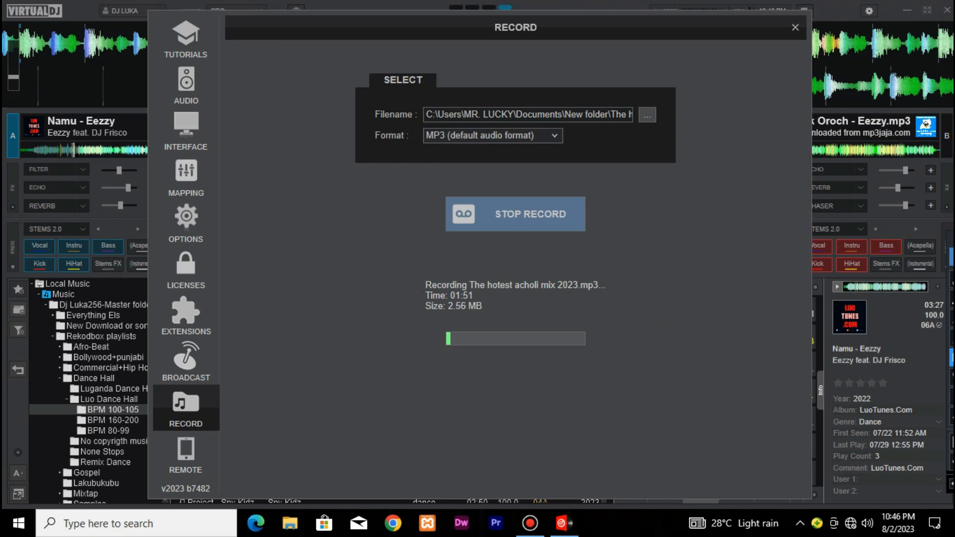
{"action": "left_click", "coordinate": [499, 213]}
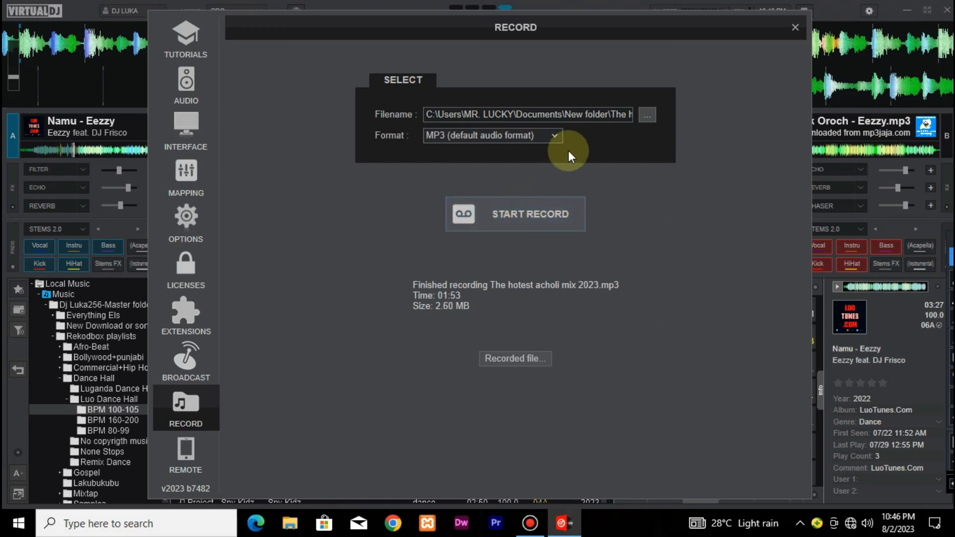
Check the recorded mix's file in its save folder without saving anything, and close the settings
{"action": "left_click", "coordinate": [641, 115]}
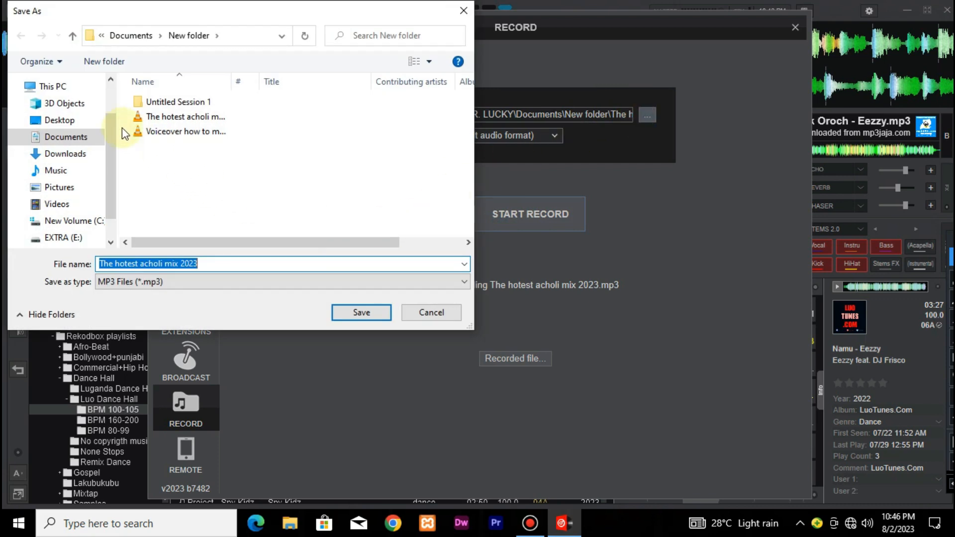
{"action": "left_click", "coordinate": [466, 13]}
{"action": "left_click", "coordinate": [795, 28]}
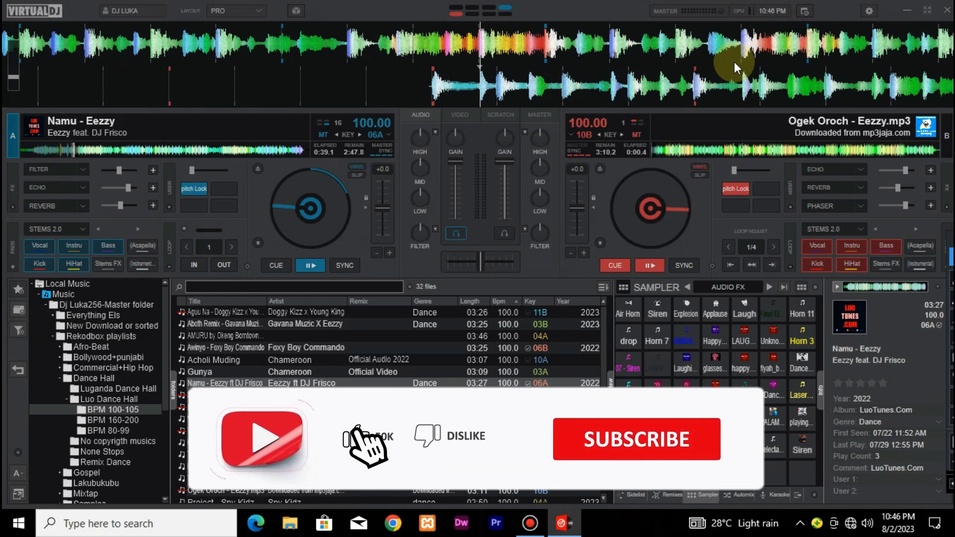